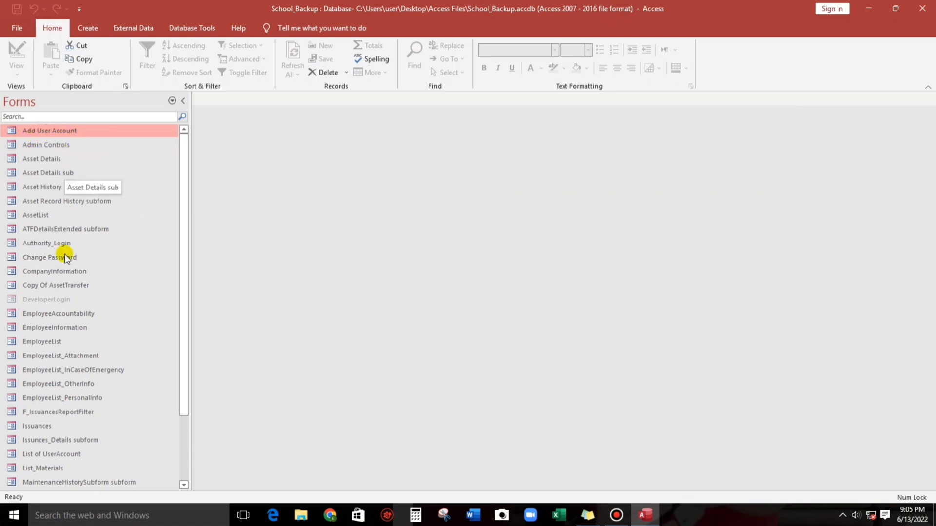
Open the EmployeeList and Issuances forms one after the other to view them, closing each
click(38, 341)
double_click(38, 341)
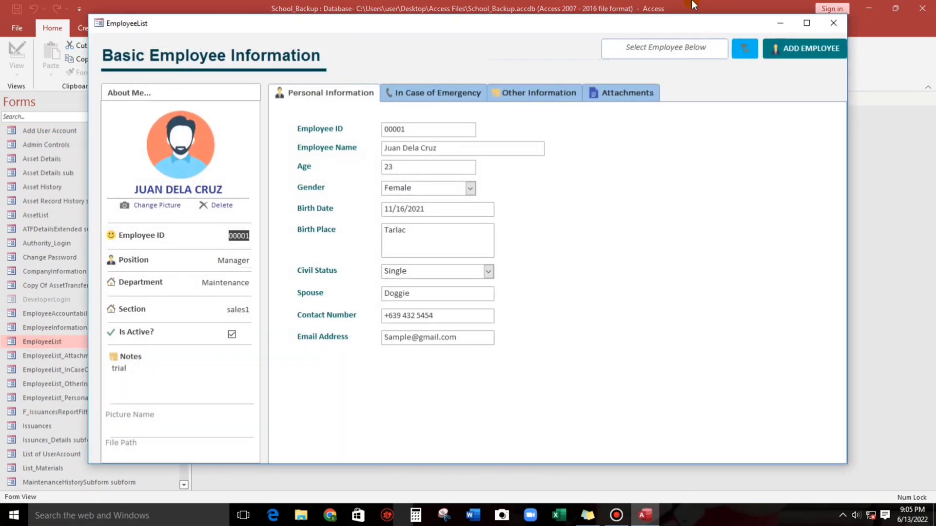
click(835, 20)
double_click(32, 426)
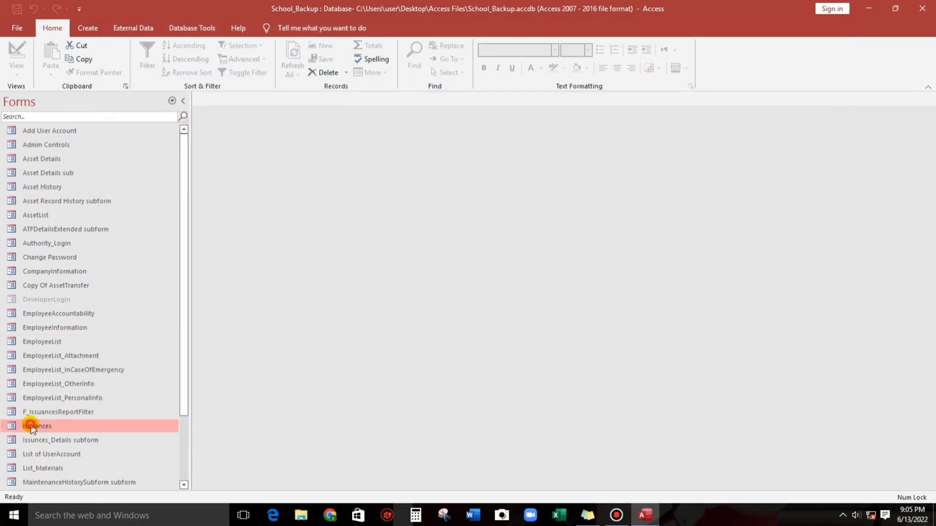
click(745, 63)
Open the navigation form with the asset tracking dashboard to view it, and close it
scroll(77, 456, down, 2)
double_click(38, 440)
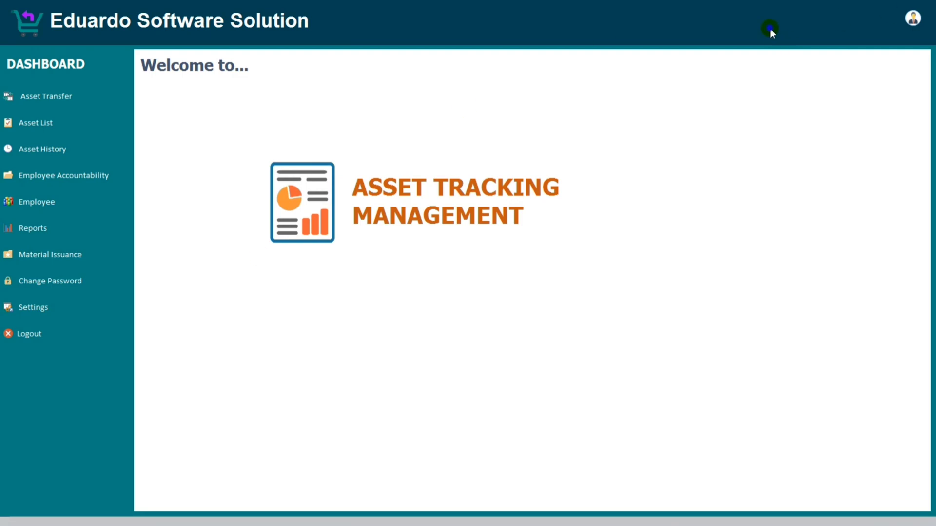
right_click(770, 28)
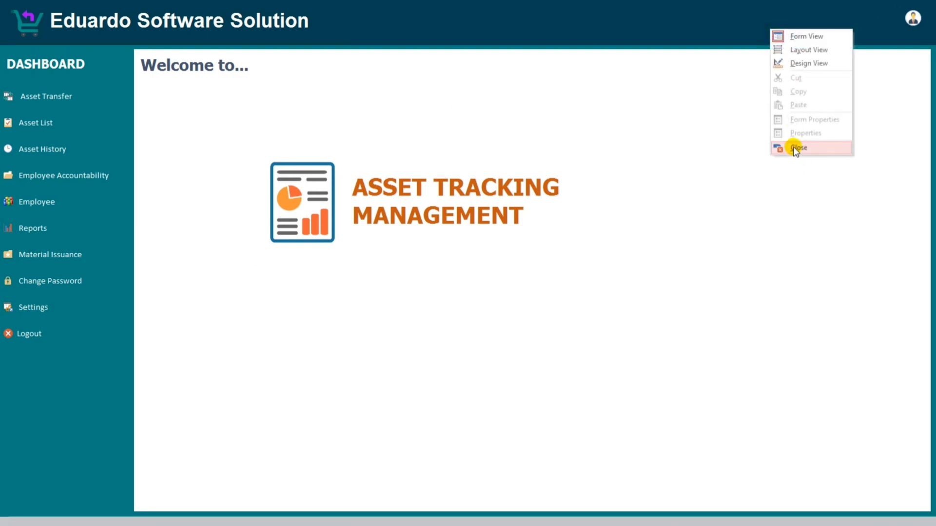
click(794, 146)
drag(187, 249, 186, 179)
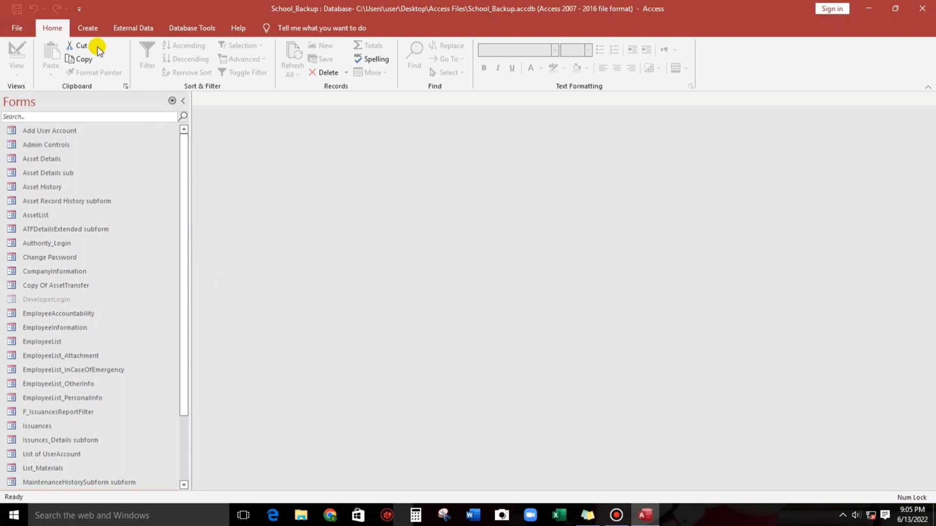
Create a new blank form in Design View and place an option group in its Detail section
click(87, 28)
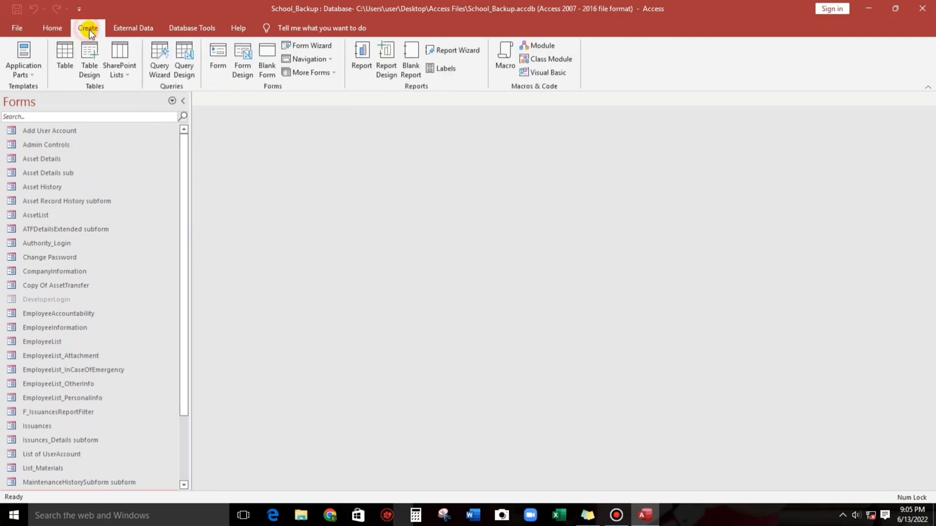
click(241, 50)
click(303, 216)
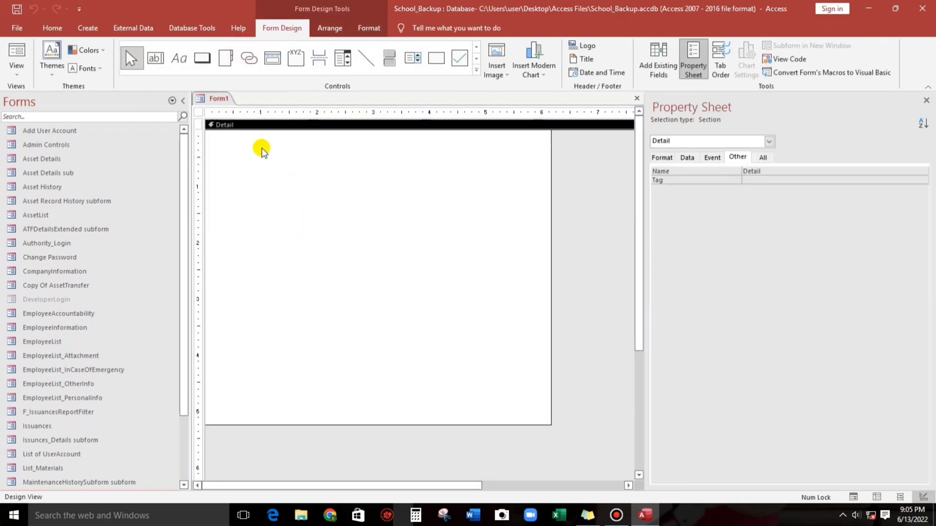
click(295, 58)
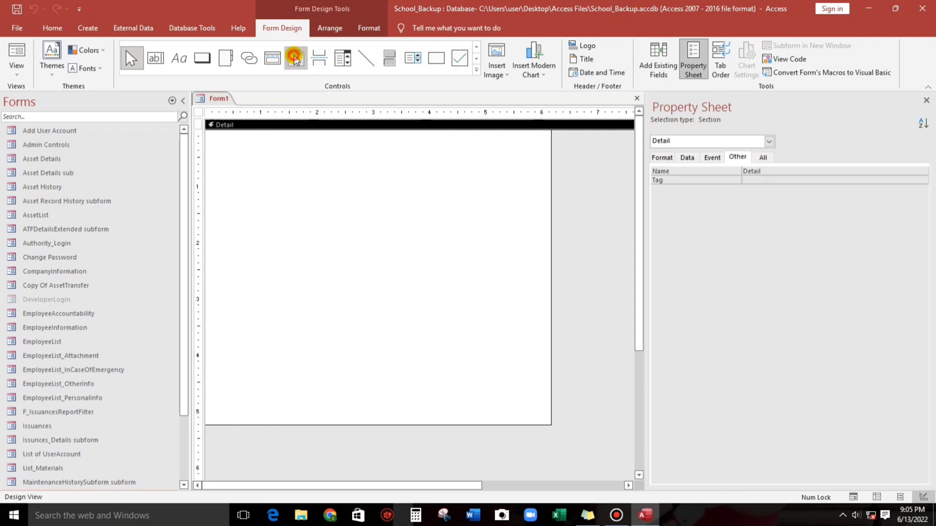
click(312, 190)
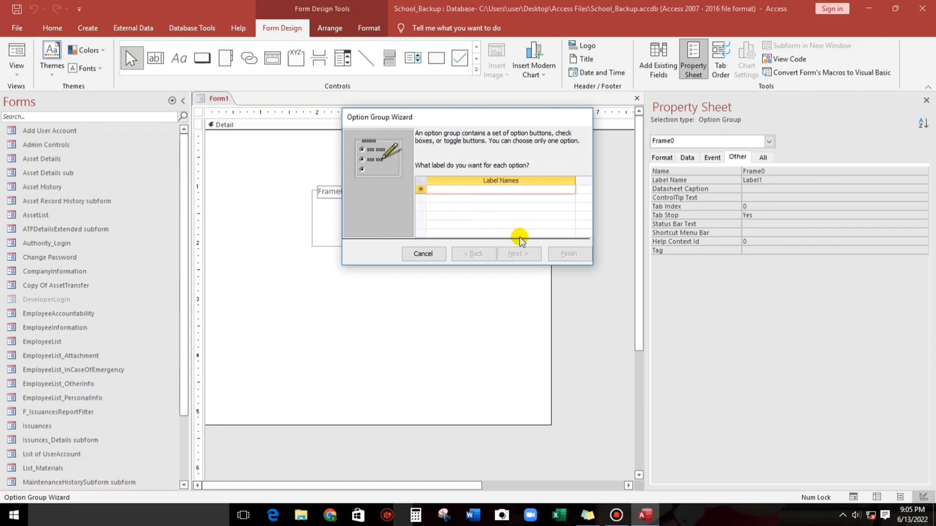
Enter the option labels User Account Setup, Employee List, Issuances and Navigation form for the option group
text(User )
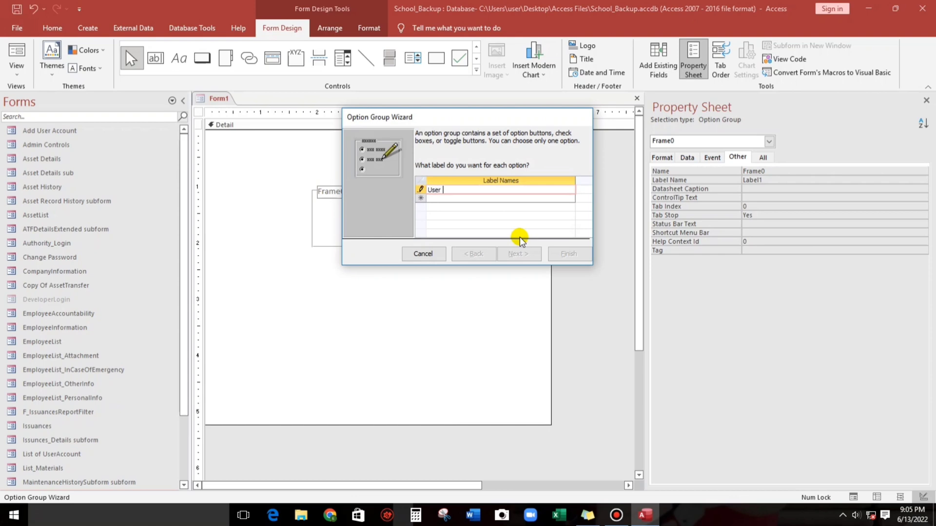
text(Account Setup)
key(Tab)
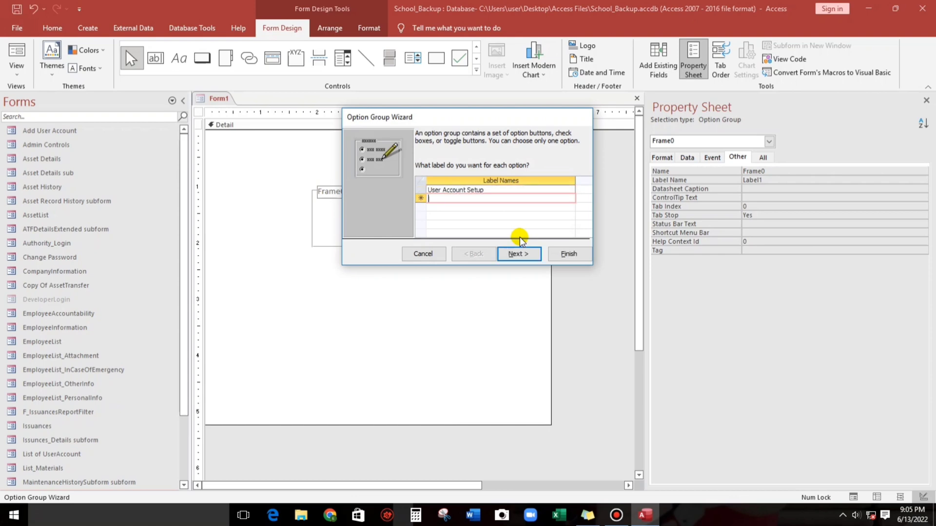
text(Employee List)
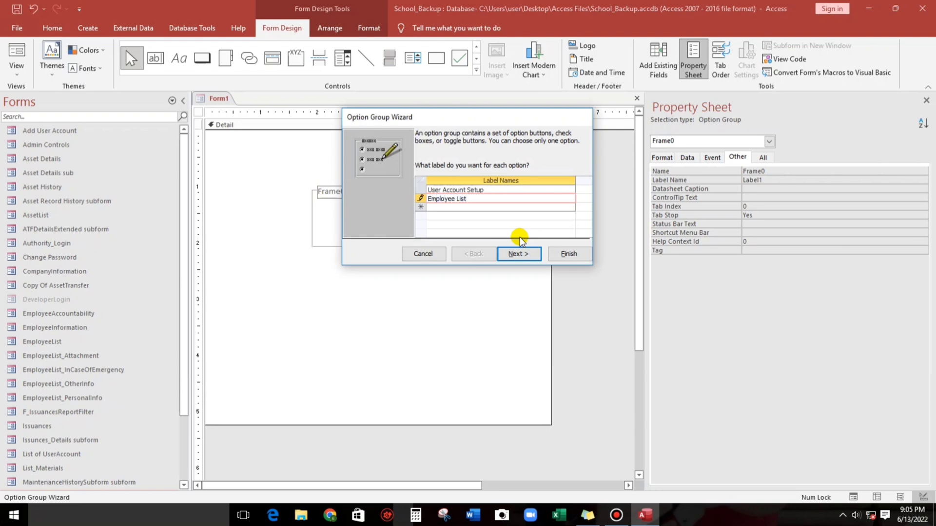
key(Tab)
text(I)
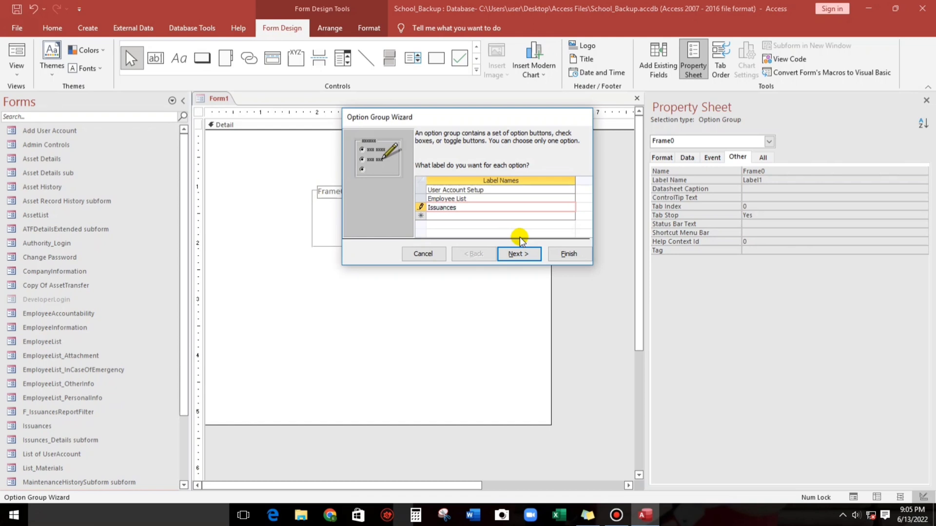
key(Tab)
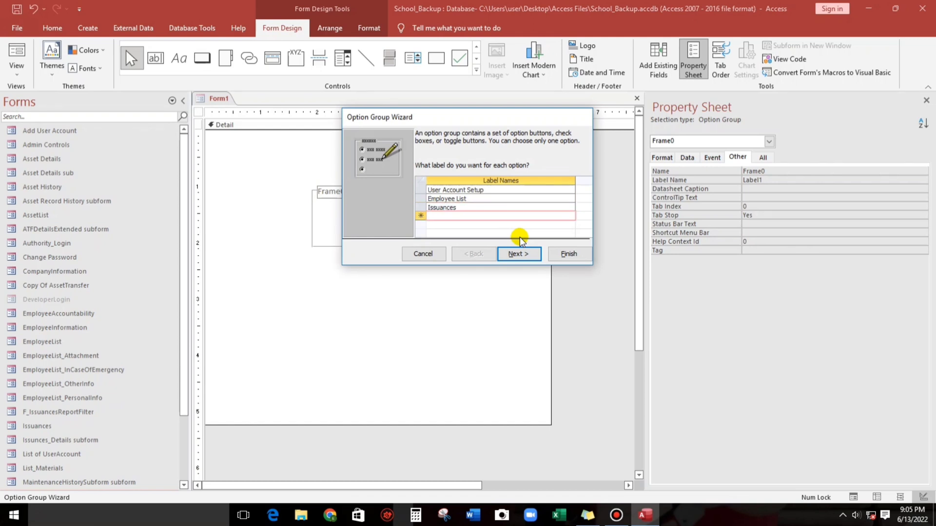
text(Navigation form)
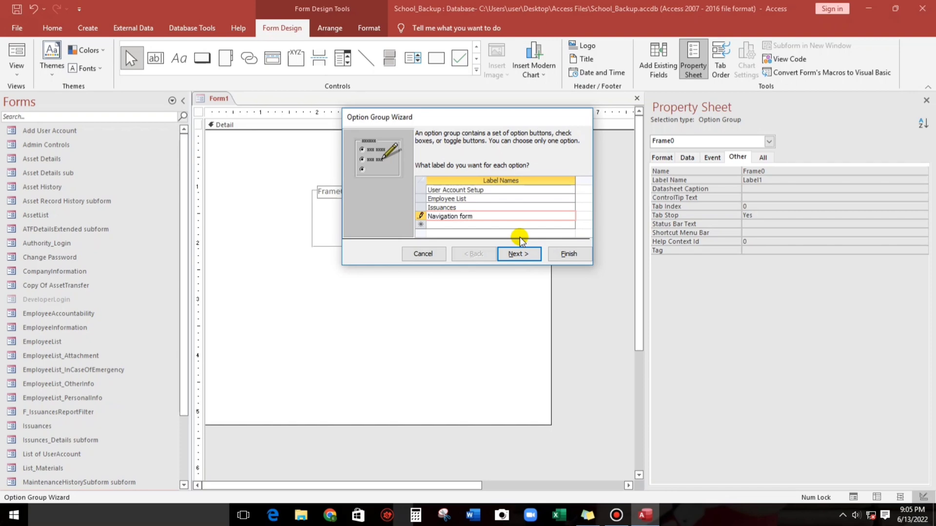
click(513, 254)
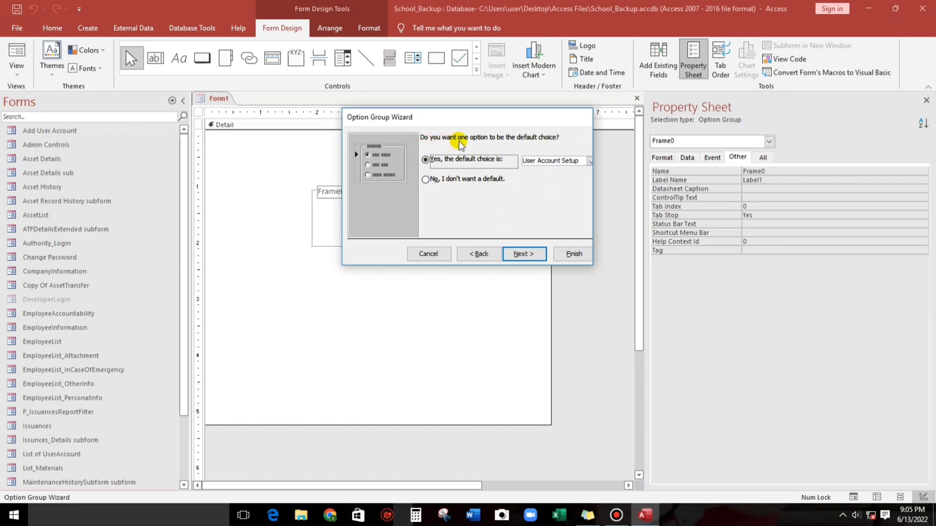
Set the option group to have no default choice and accept the values 1 to 4 for the options
click(425, 180)
click(523, 249)
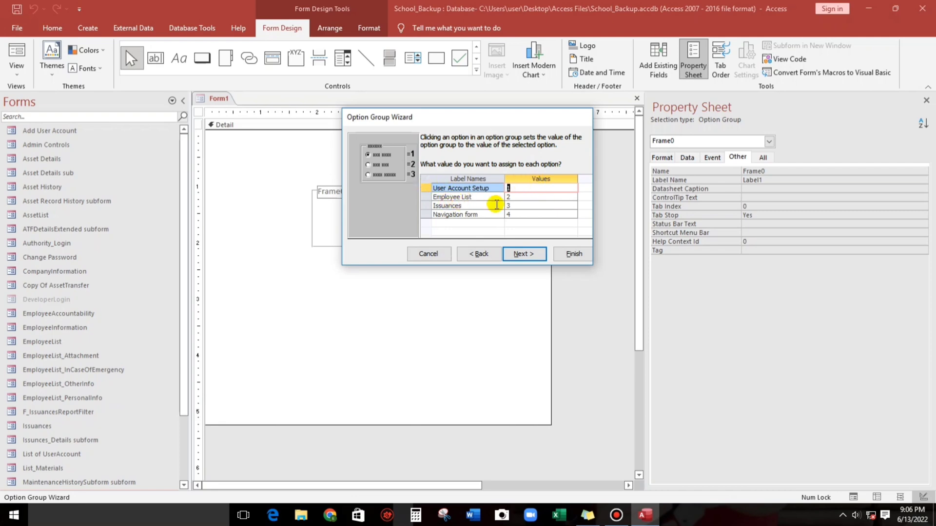
click(517, 256)
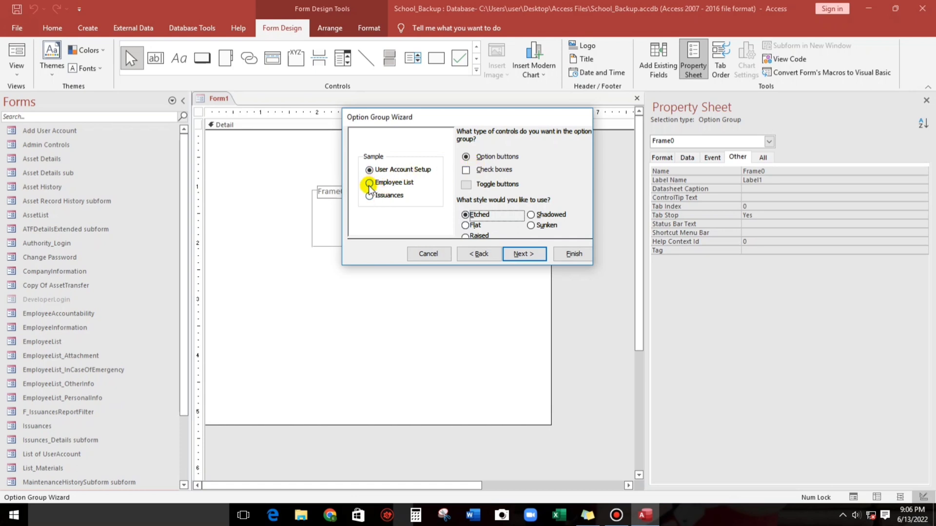
Use check boxes in the Etched style for the options and finish the group with the caption Form Option
click(466, 170)
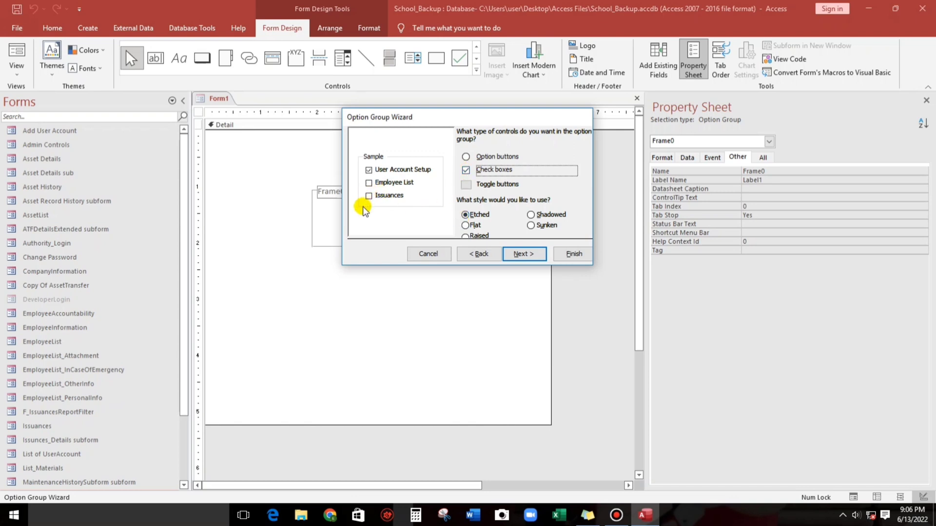
click(530, 215)
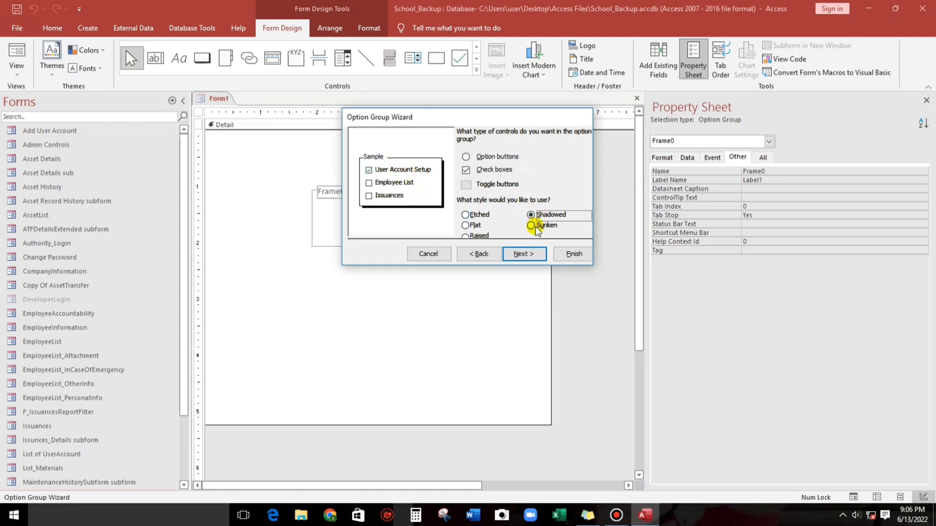
click(466, 225)
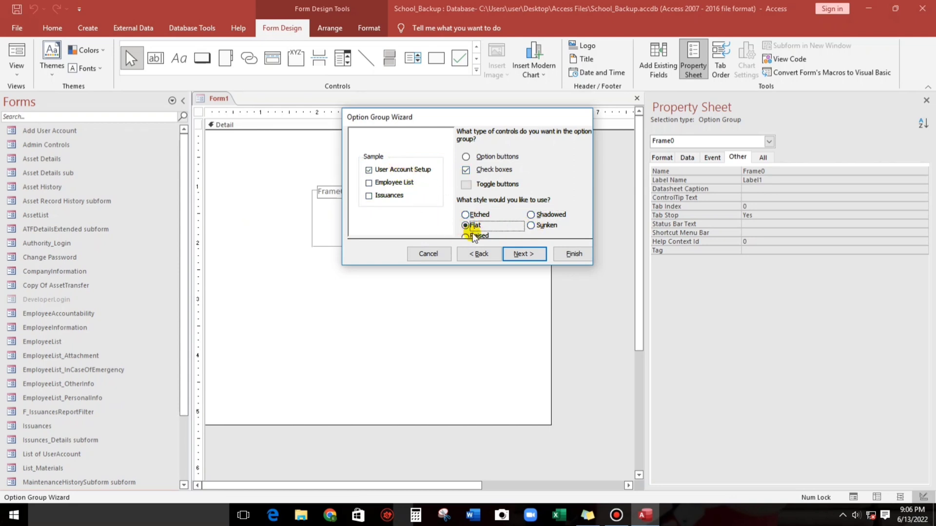
click(465, 236)
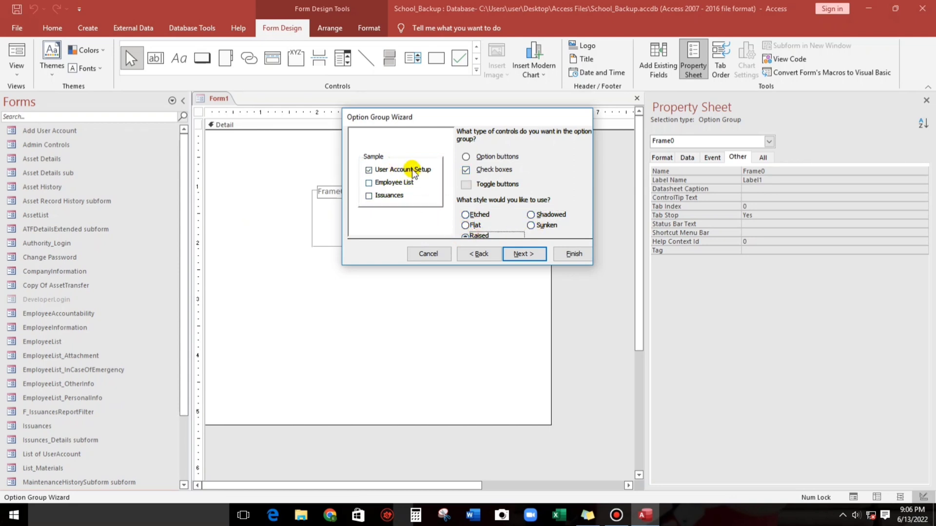
click(465, 215)
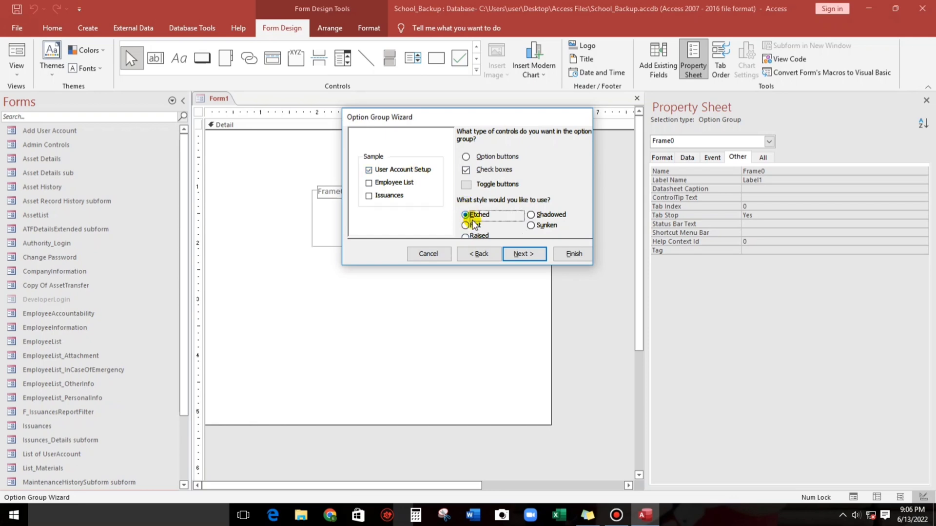
click(520, 255)
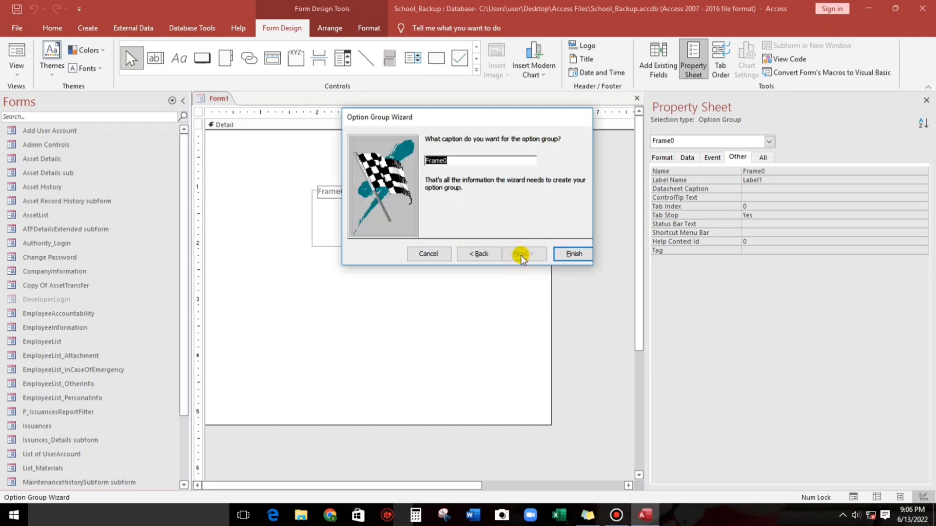
text(Form Option)
click(563, 255)
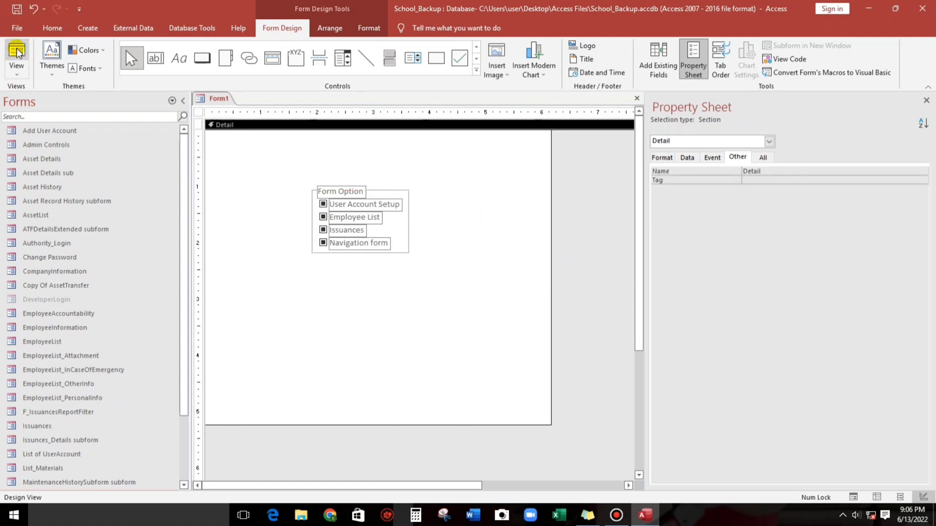
Preview the option group in Form View and return to Design View
click(17, 58)
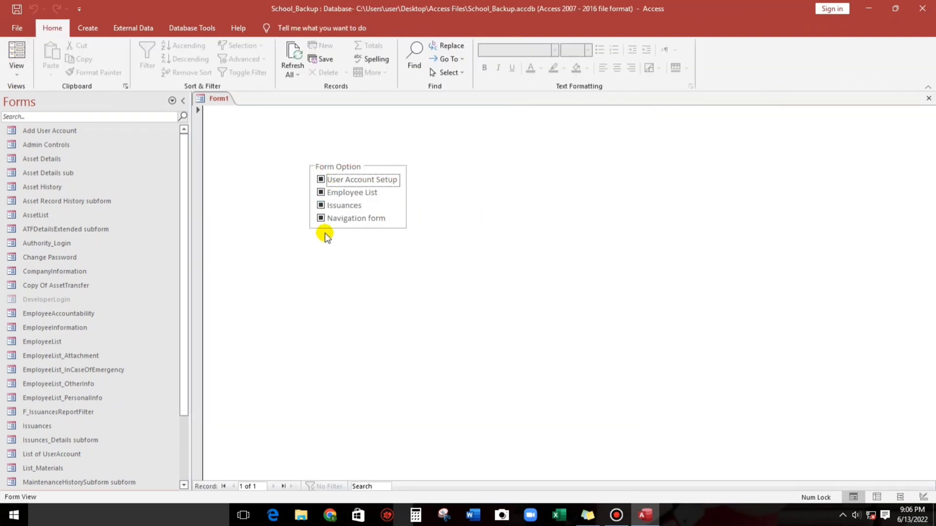
right_click(429, 186)
click(460, 222)
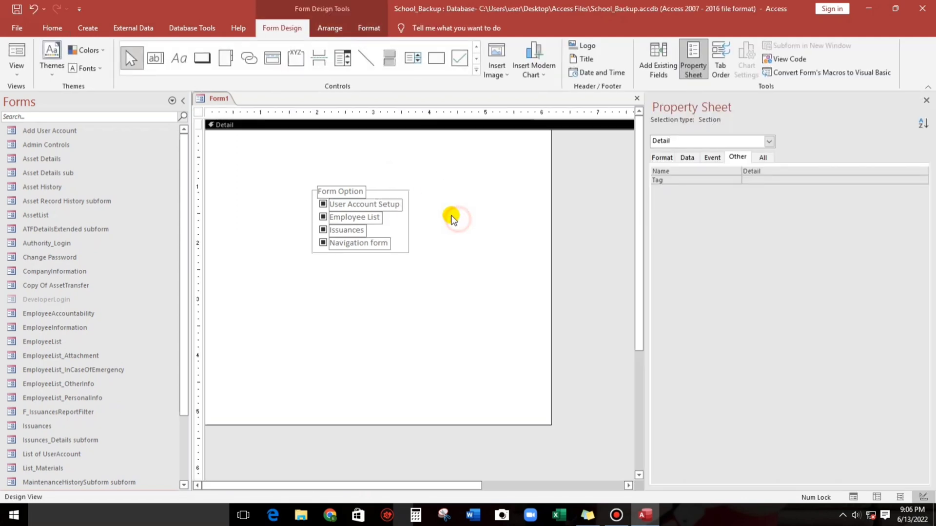
Place a command button below the Form Option group, cancelling its wizard
click(202, 58)
click(309, 265)
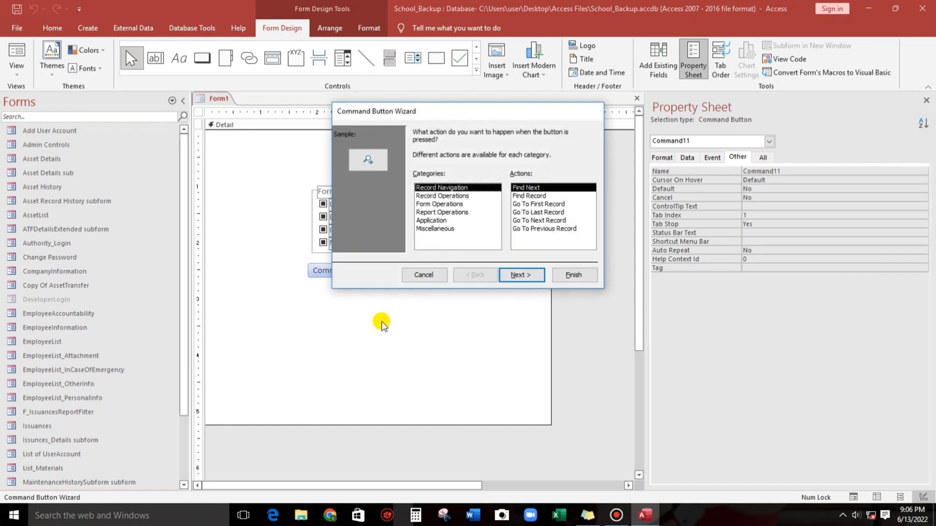
click(423, 275)
click(355, 307)
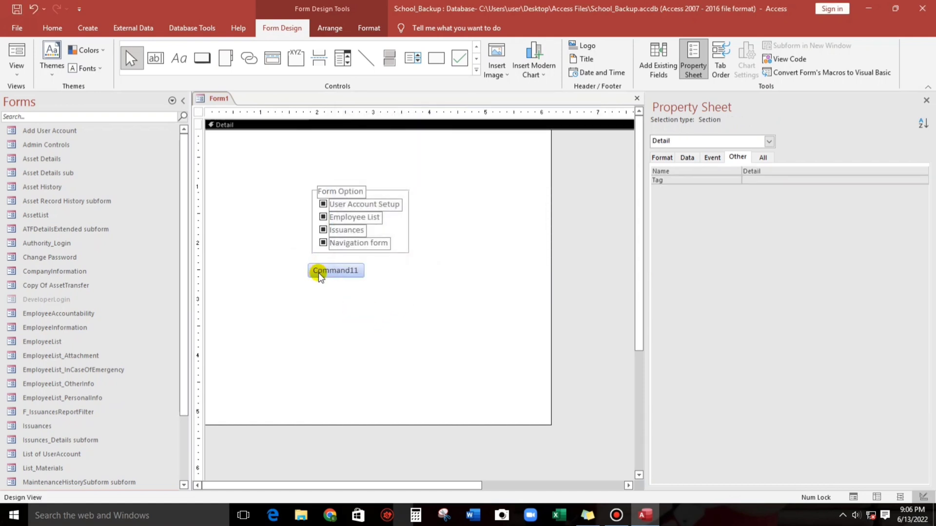
Caption the command button Open form and move it slightly down
click(316, 271)
text(O)
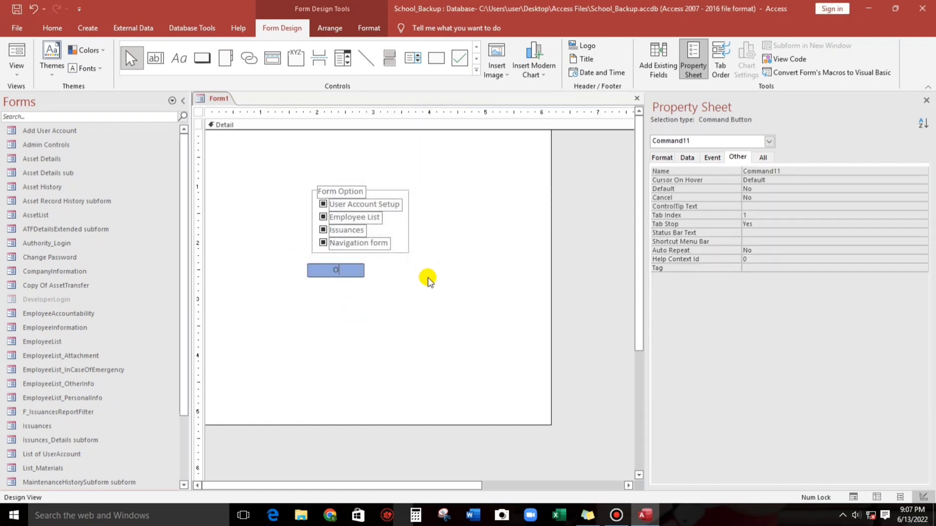
text(pen form)
click(429, 281)
click(356, 272)
drag(355, 272, 348, 281)
click(412, 285)
Try the User Account Setup, Employee List and Issuances options and the Open form button in Form View
click(17, 54)
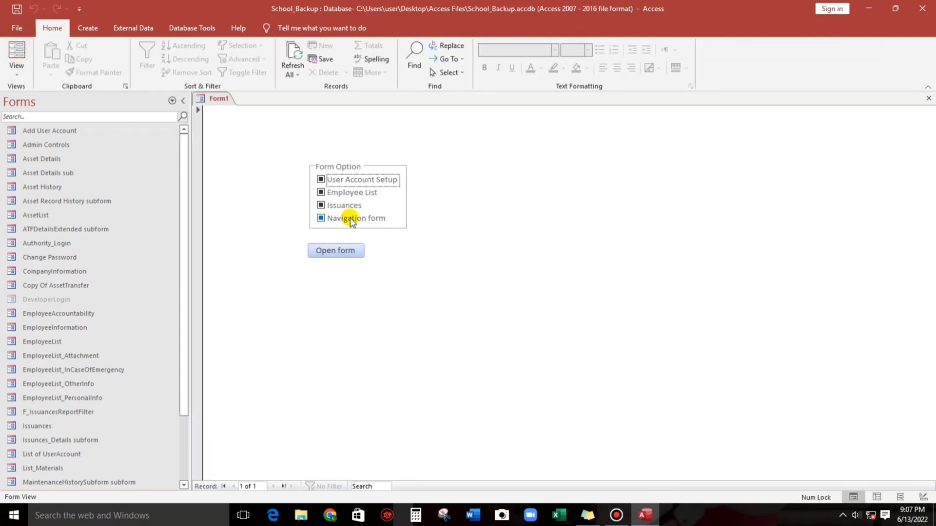
click(320, 180)
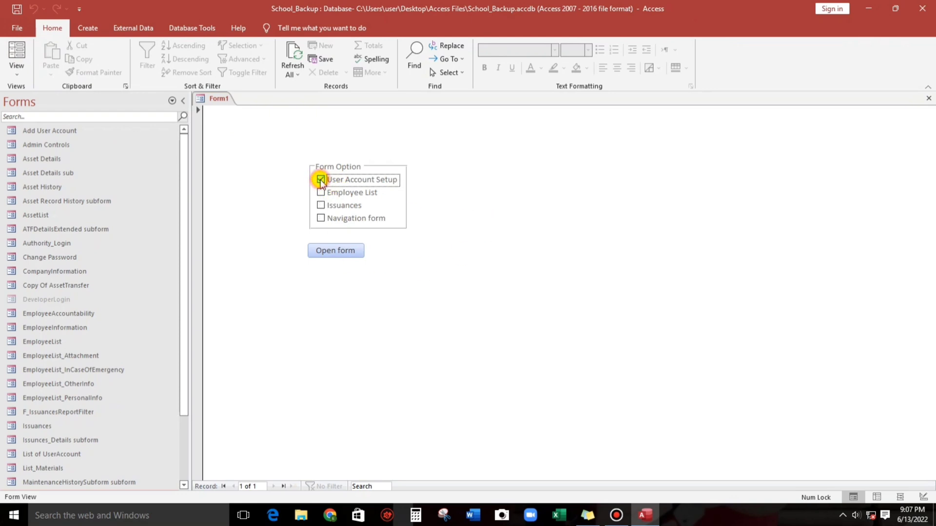
click(321, 192)
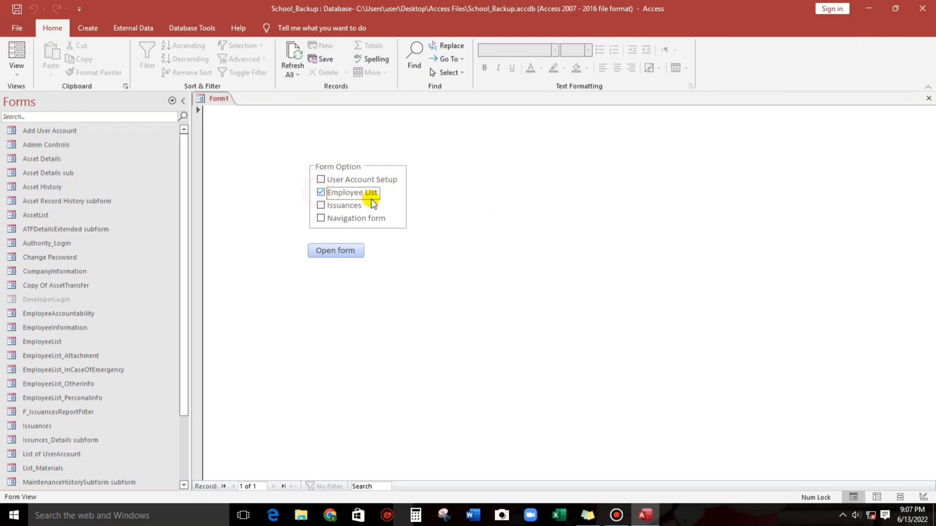
click(321, 206)
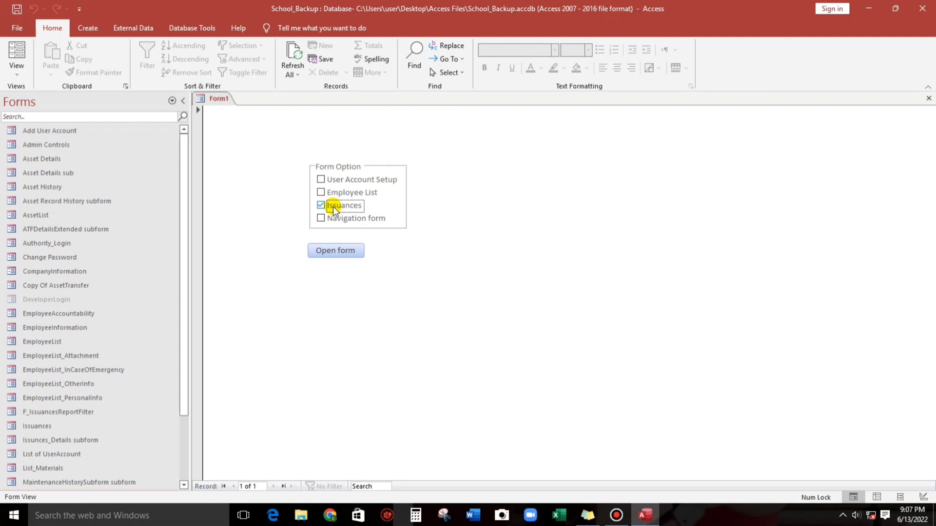
click(329, 251)
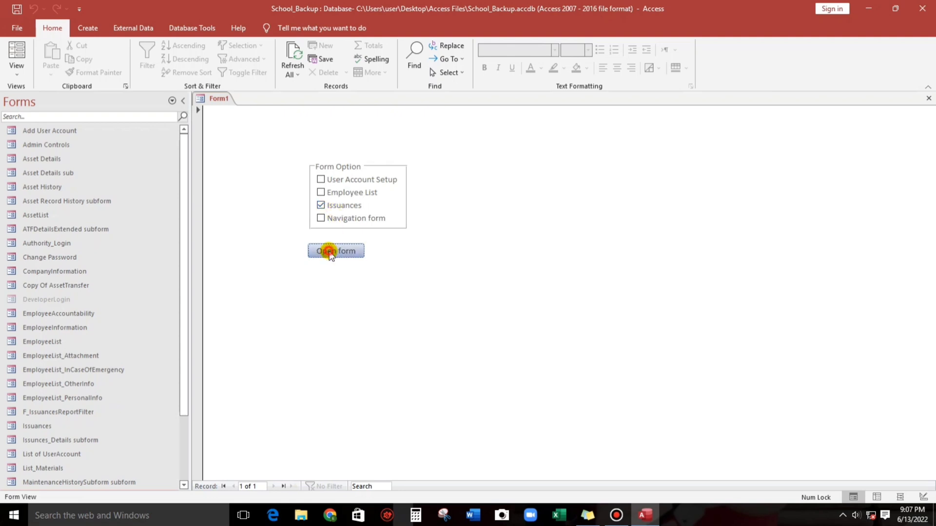
Preview the form with its option group again in Form View and return to Design View
right_click(430, 253)
click(455, 291)
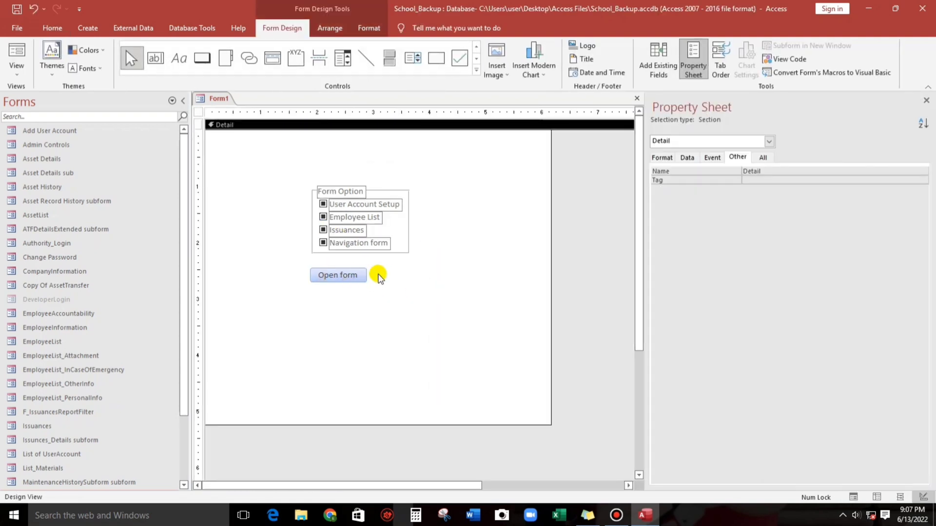
click(394, 272)
click(16, 56)
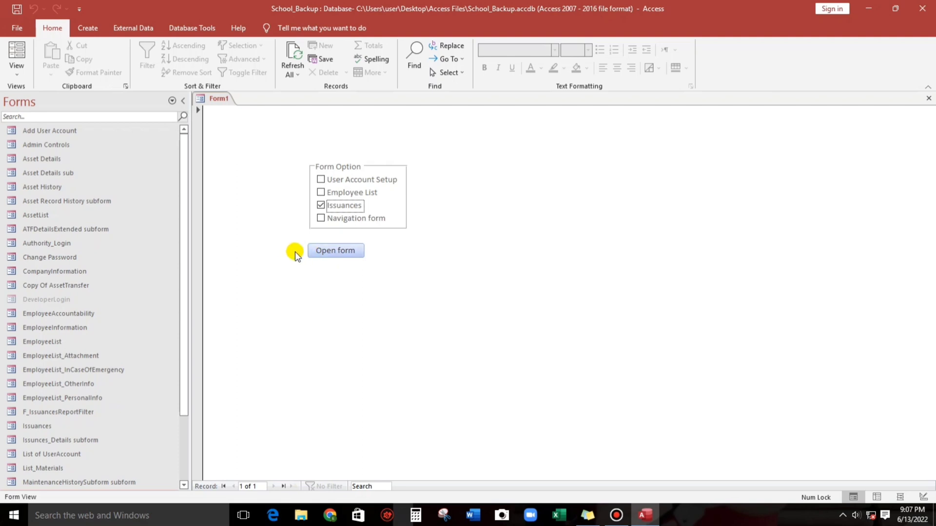
right_click(434, 196)
click(471, 233)
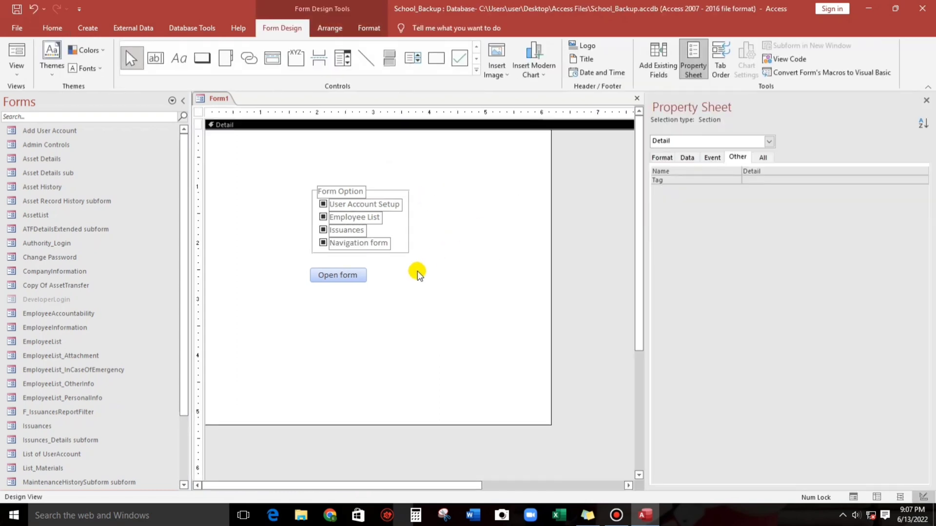
Name the option group frame FormOptions
click(404, 249)
click(768, 171)
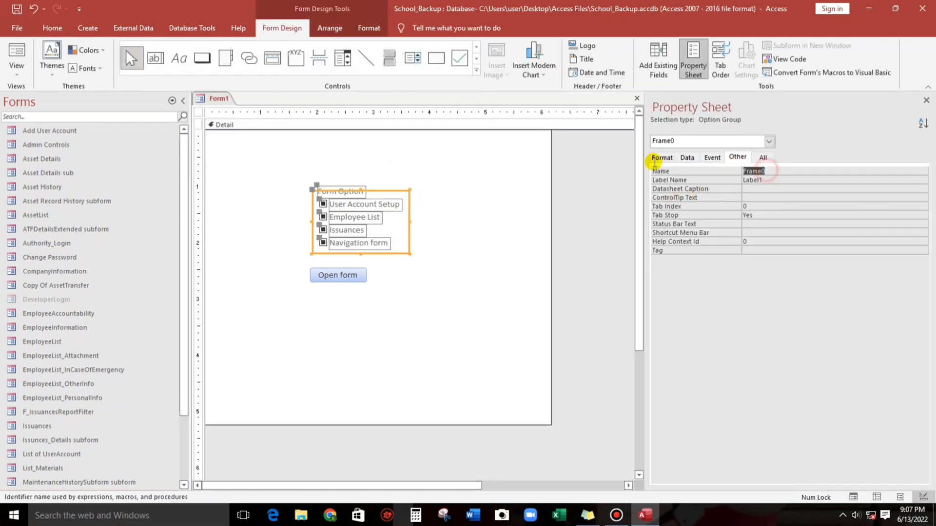
text(FormOptions)
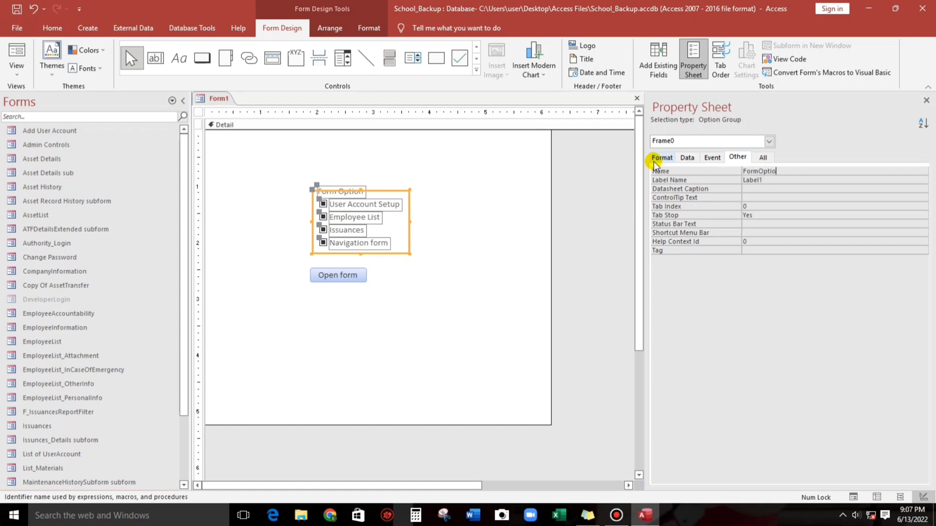
click(764, 189)
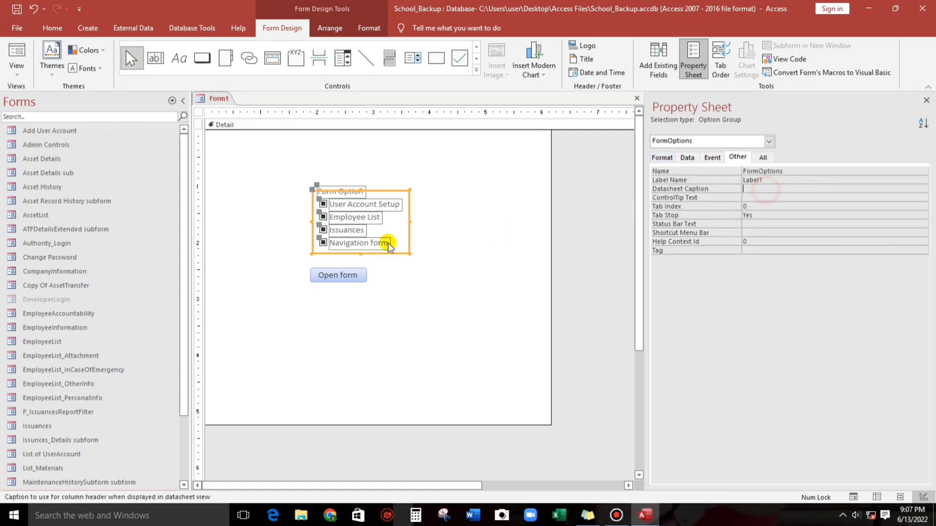
Check the Option Value of the User Account Setup, Issuances and Navigation form check boxes
click(322, 205)
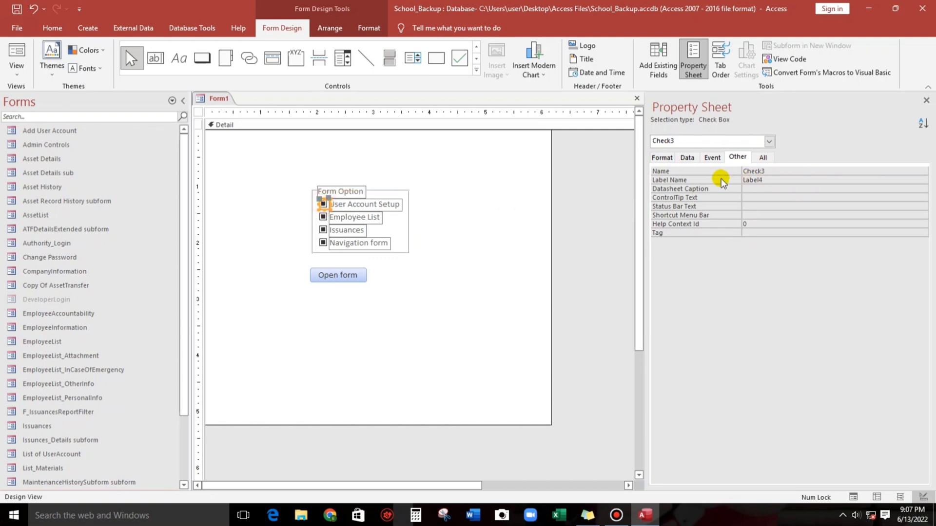
click(686, 157)
click(323, 230)
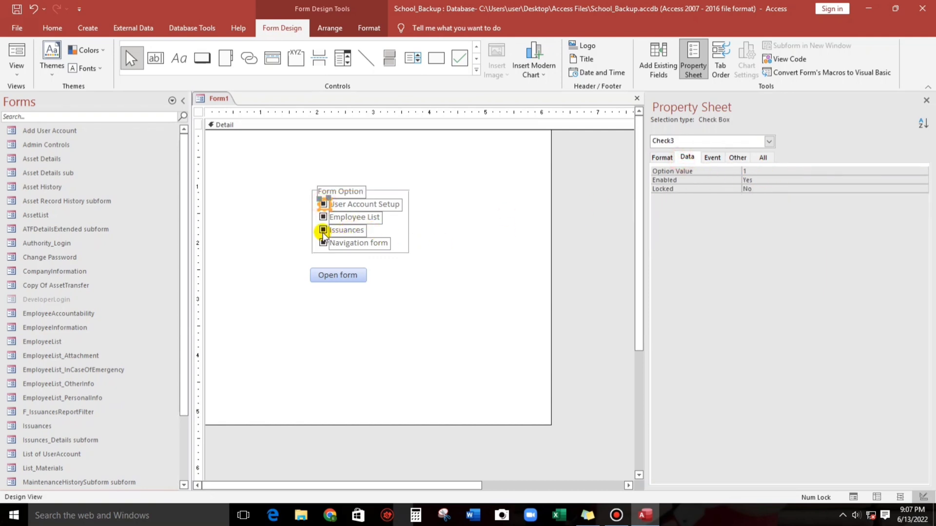
click(322, 243)
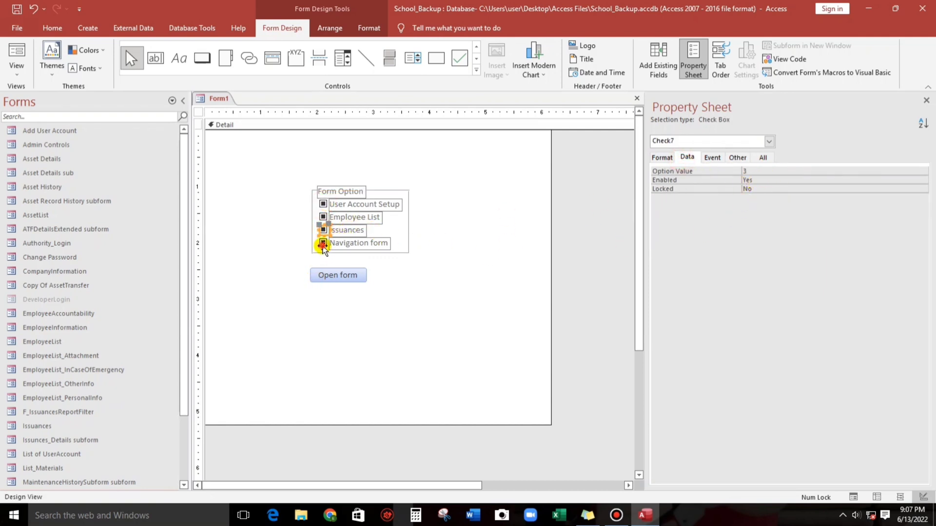
click(451, 289)
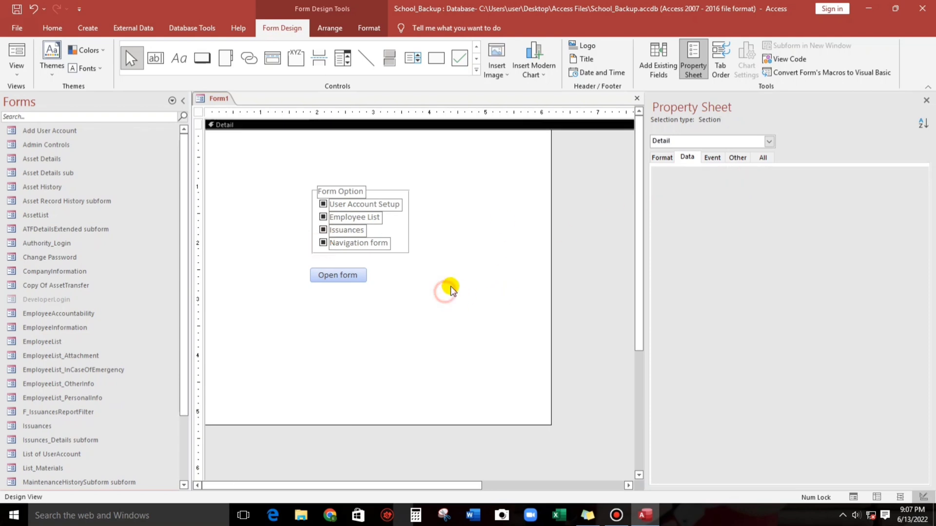
Create an On Click event procedure for the Open form button with the Code Builder
click(333, 275)
click(712, 157)
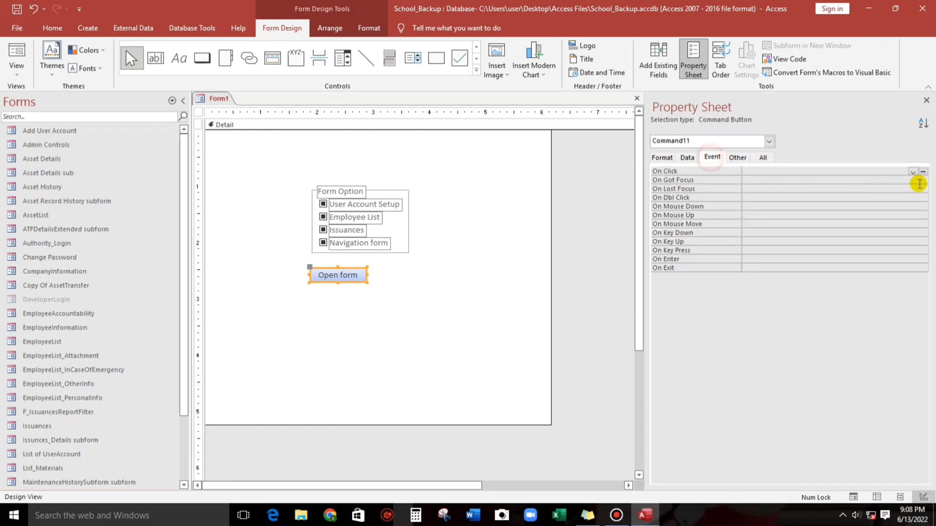
click(922, 171)
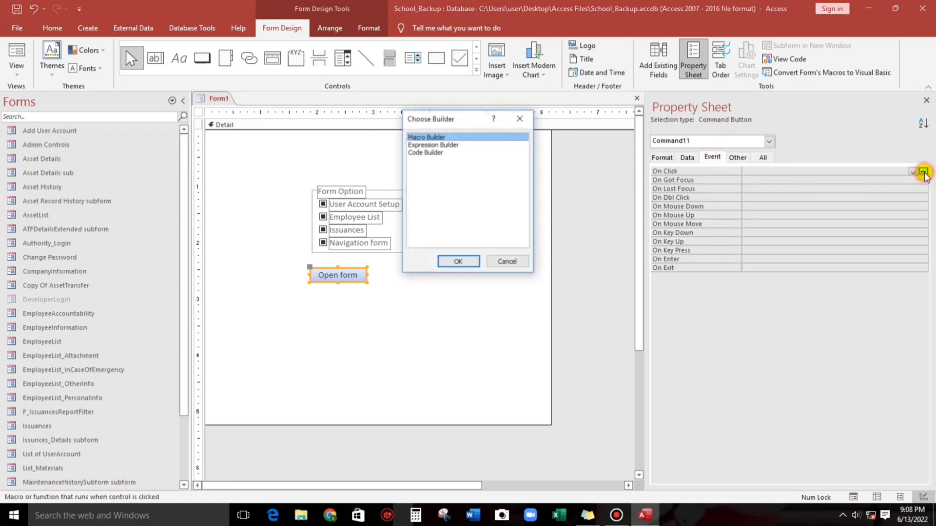
click(428, 152)
click(453, 262)
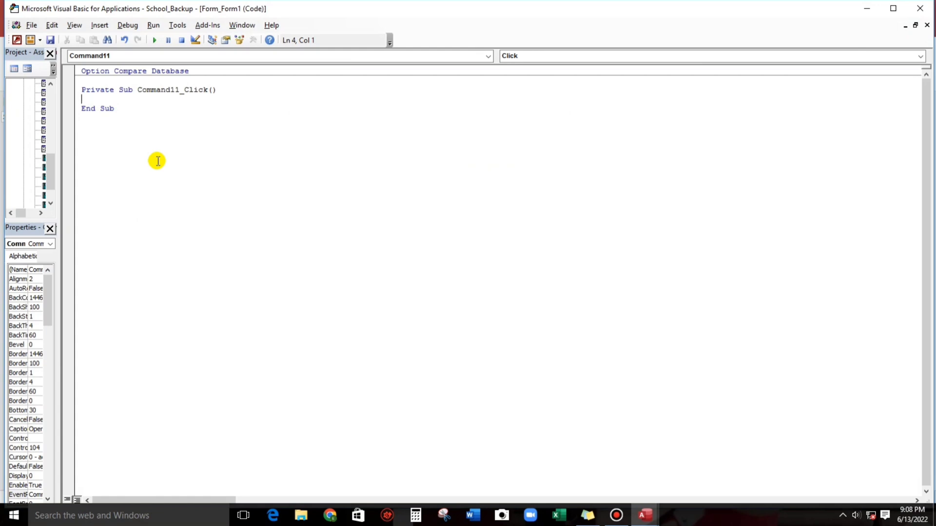
Start the click procedure with the condition If IsNull(Me.FormOptions) Then
text(if isnul)
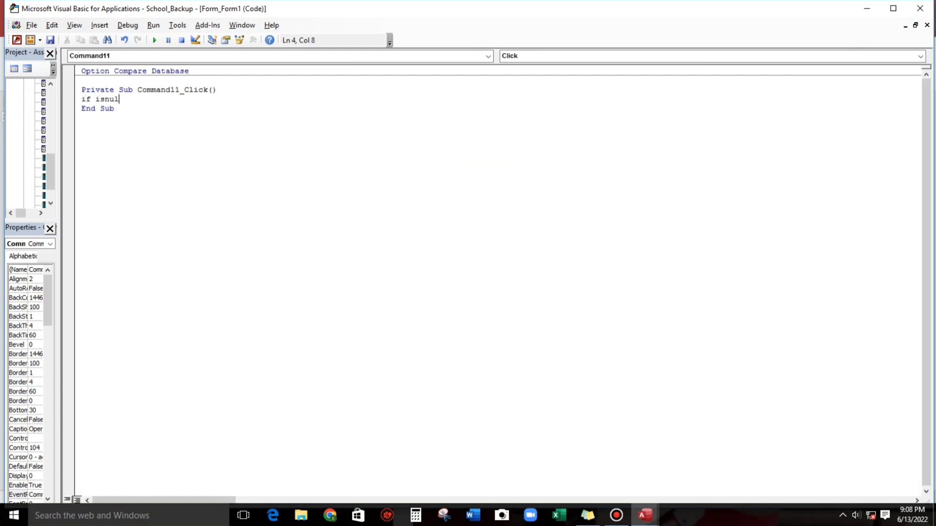
text(l(me.fo)
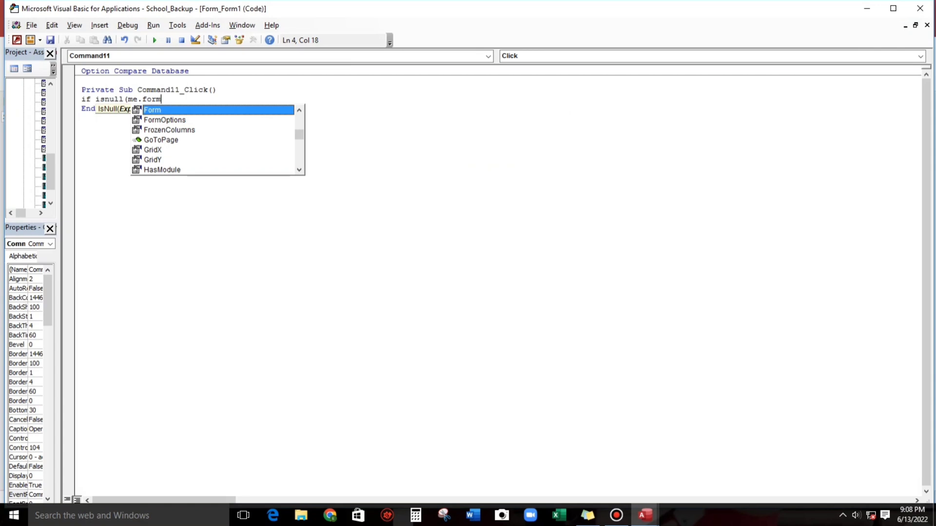
text(rm)
key(Down)
key(Tab)
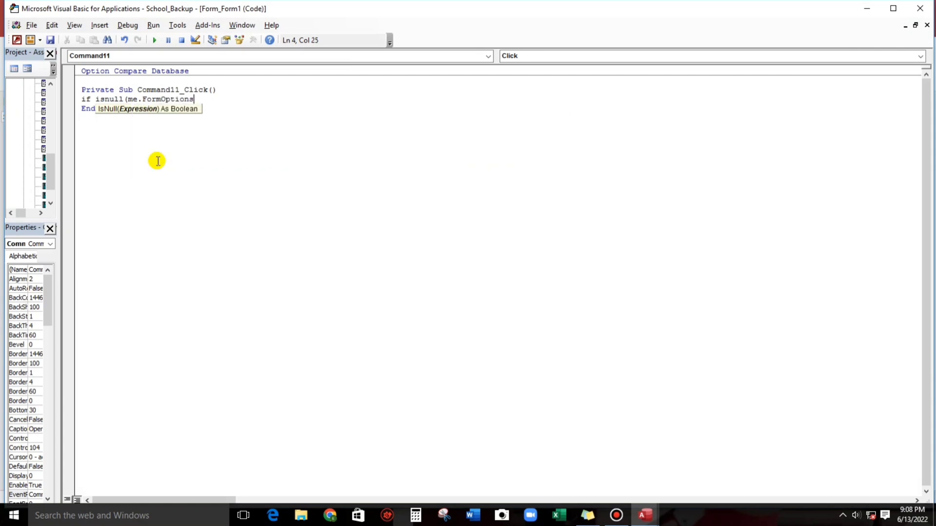
text() th)
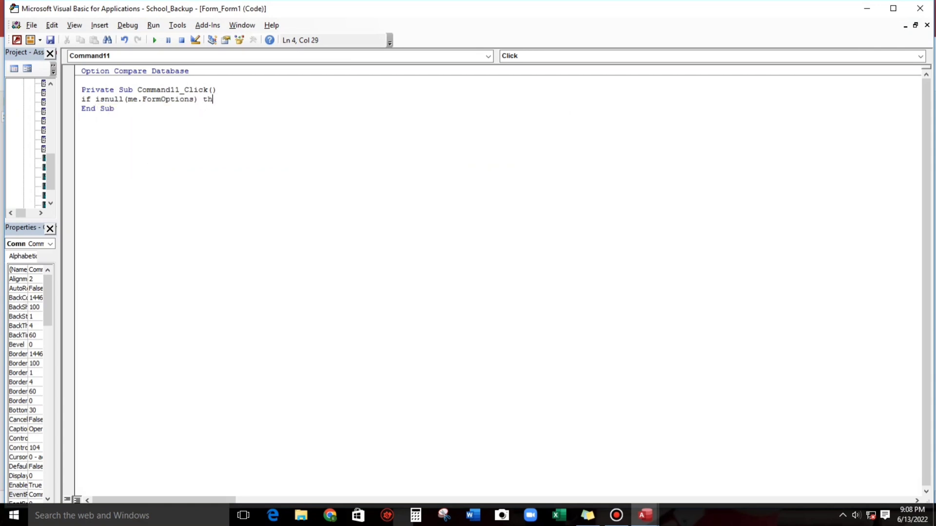
text(en)
key(Return)
Inside the condition, add a vbInformation MsgBox reading "Please select one of the options" with the title "Required"
text(x )
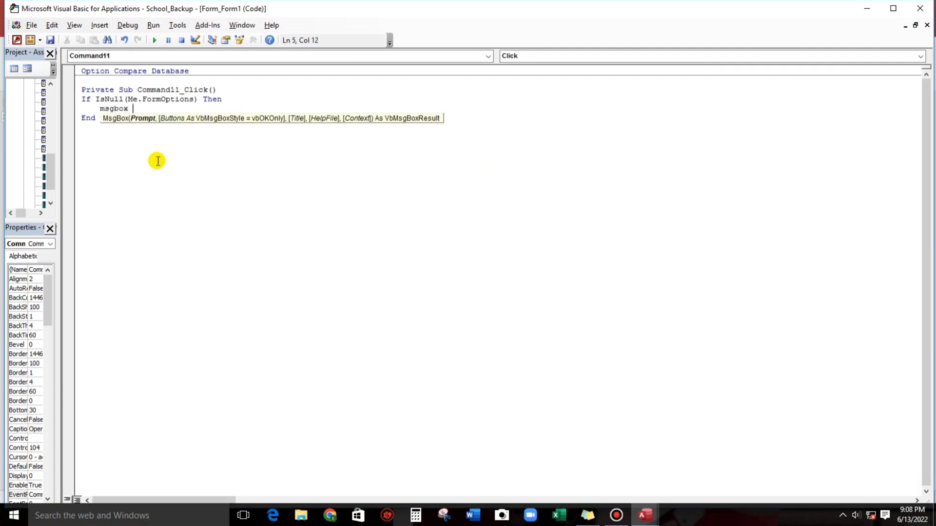
text("Please se)
text(lect one)
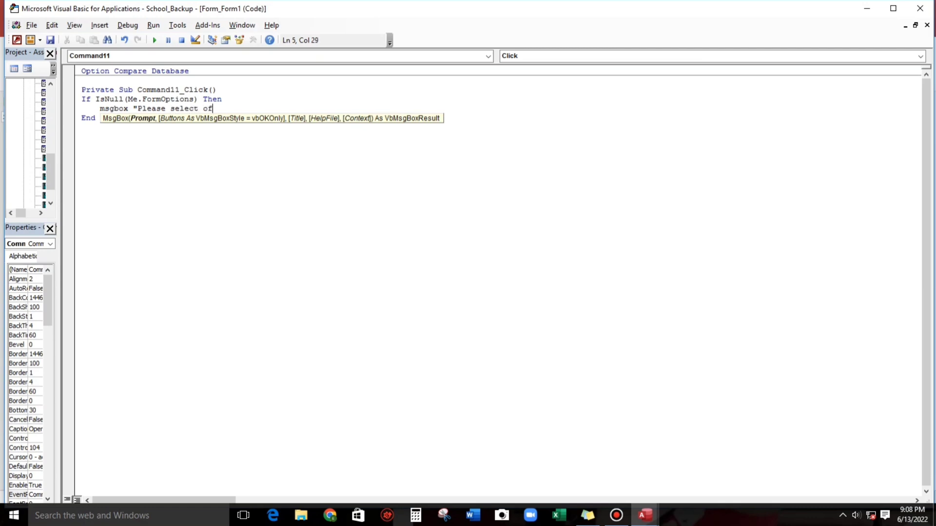
text( of the options",vbin)
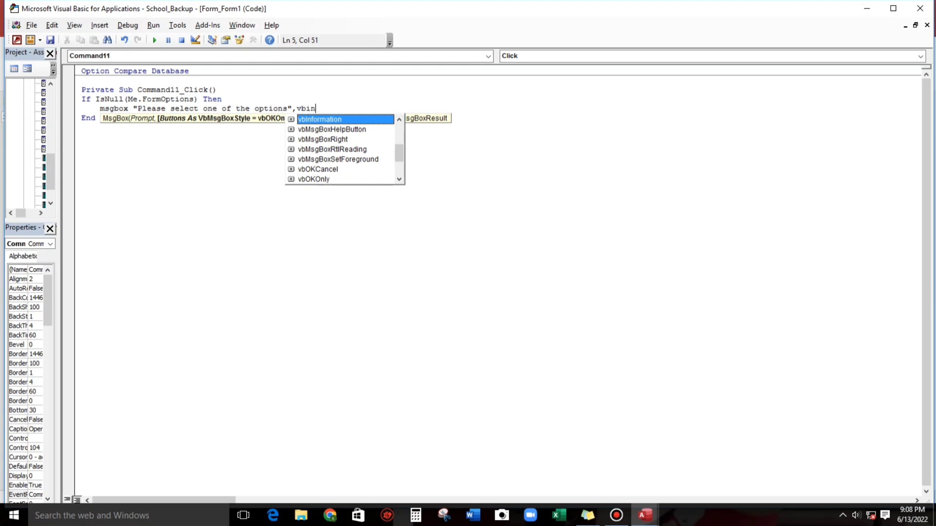
key(Tab)
text(,)
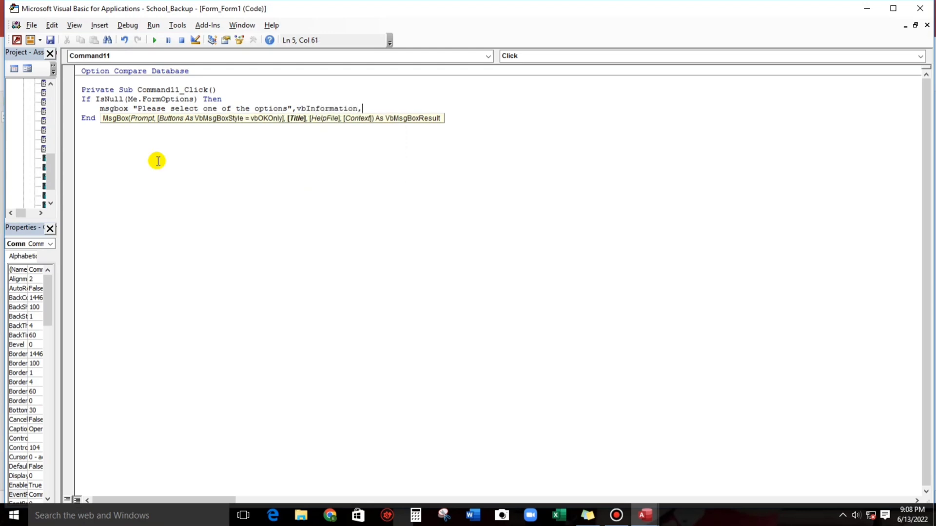
text("Required)
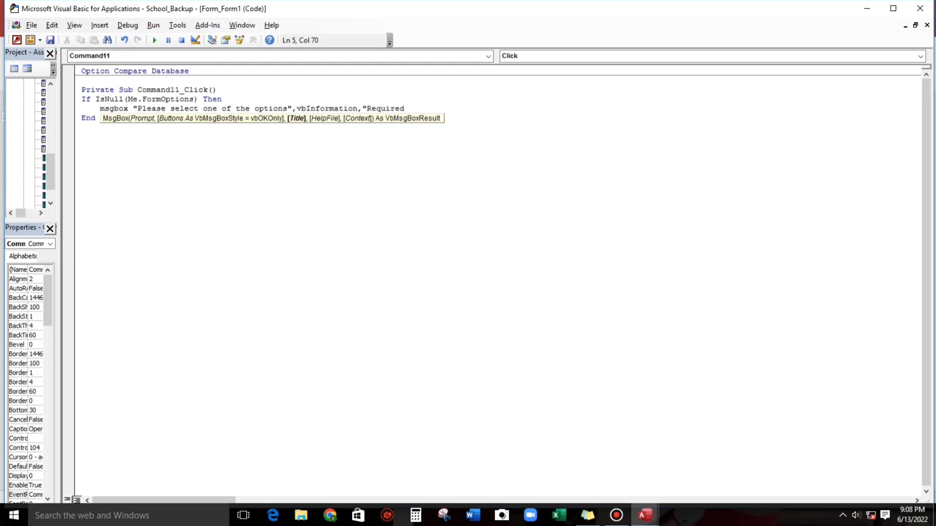
text(")
key(Return)
key(Return)
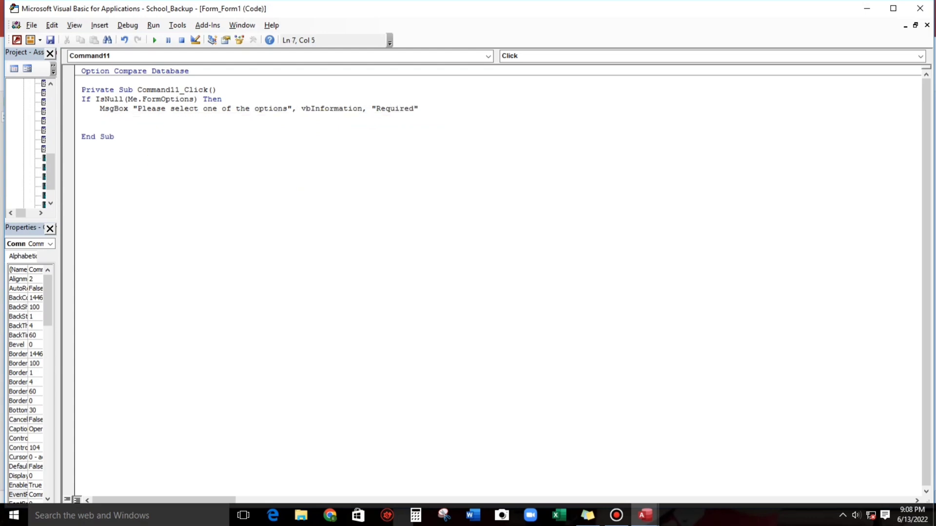
Close the condition with End If and return to the form in Design View
click(121, 202)
click(88, 126)
text(end if)
key(alt+F11)
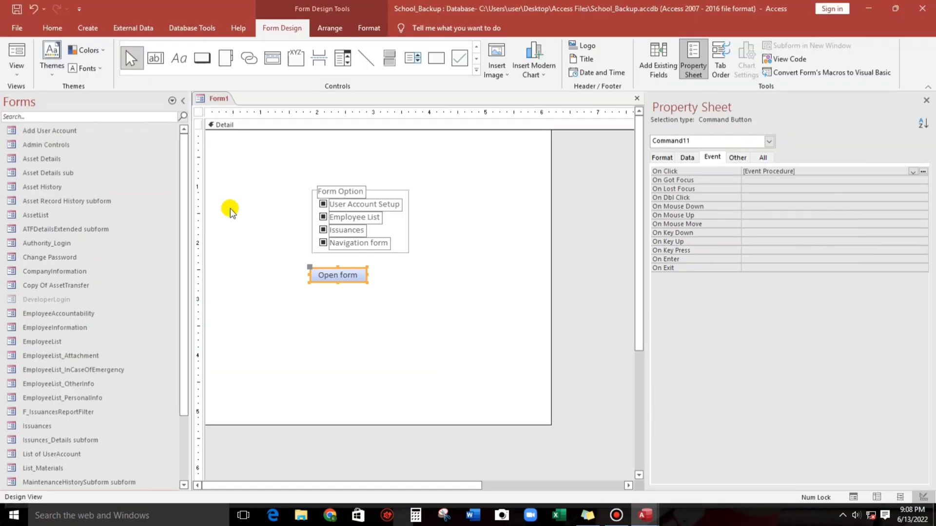
Close the form, saving it as Form1, and reopen it in Form View
right_click(225, 100)
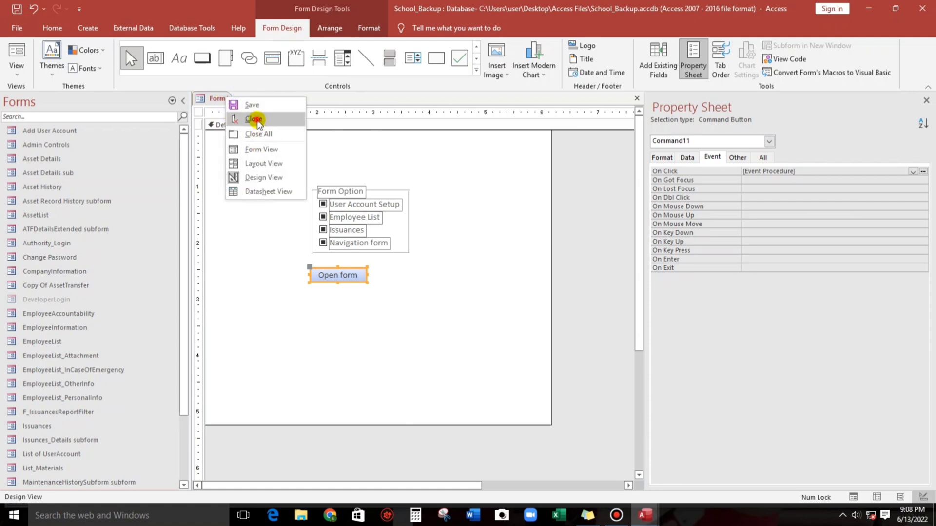
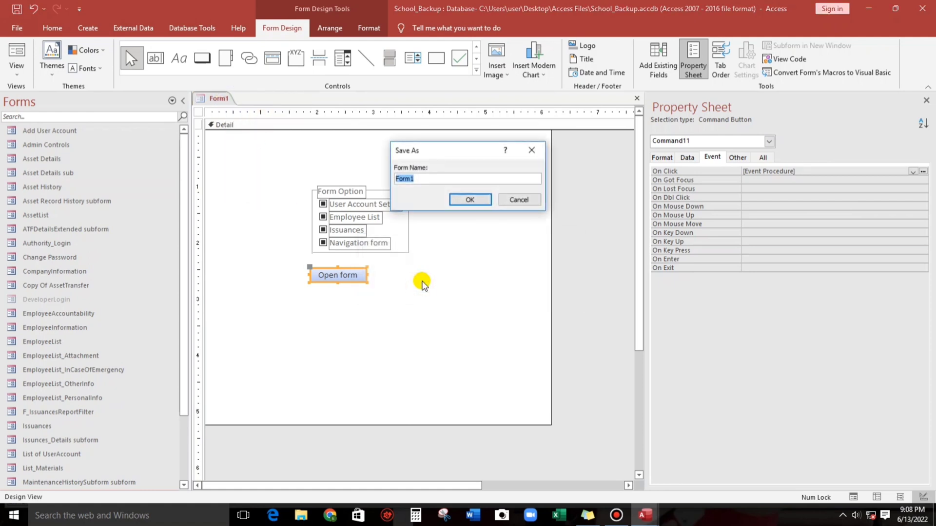
key(Return)
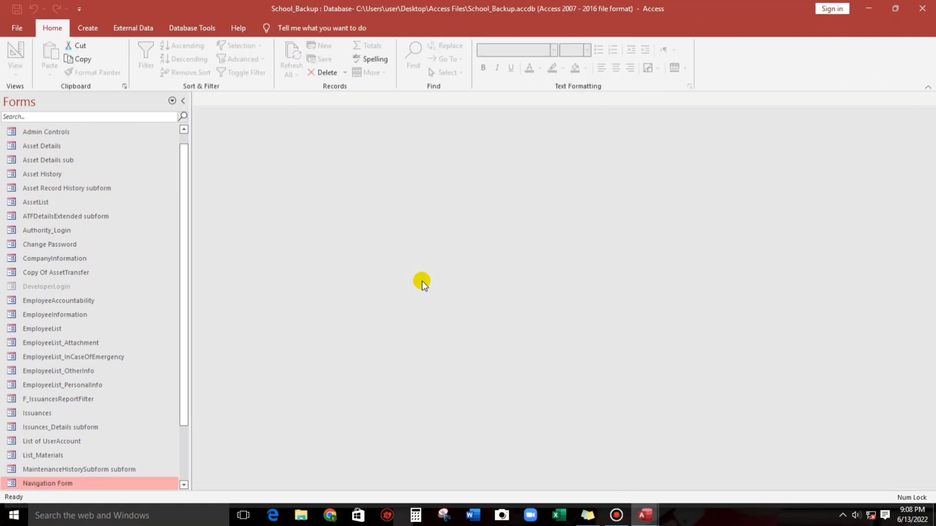
double_click(38, 414)
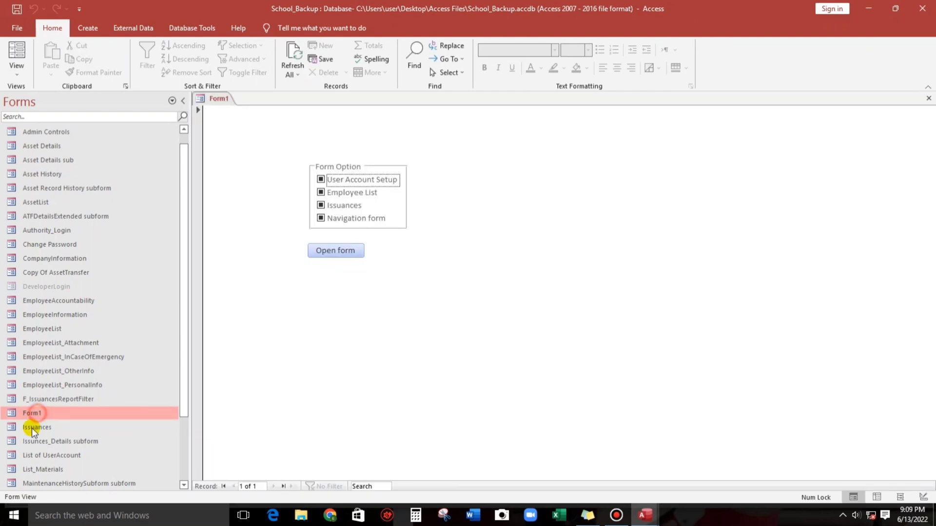
Test the Open form button with no option selected and with User Account Setup selected
click(330, 253)
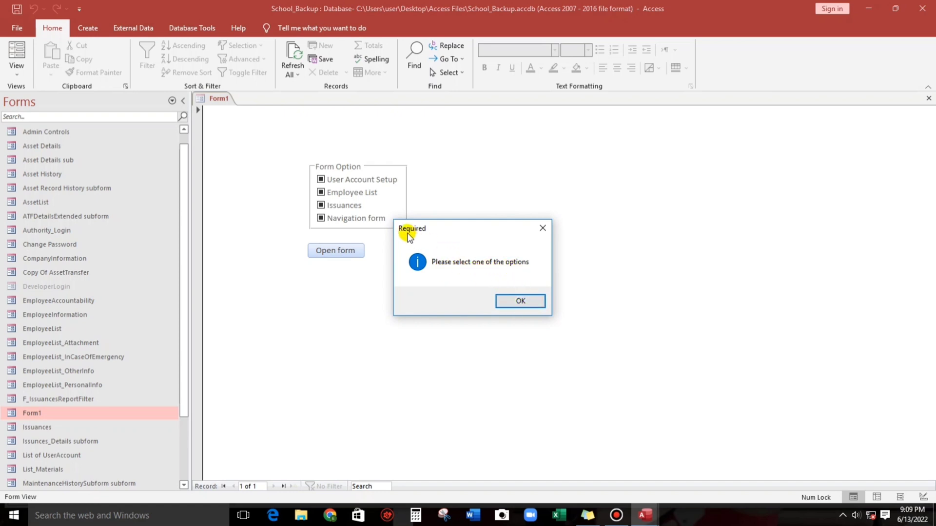
click(517, 302)
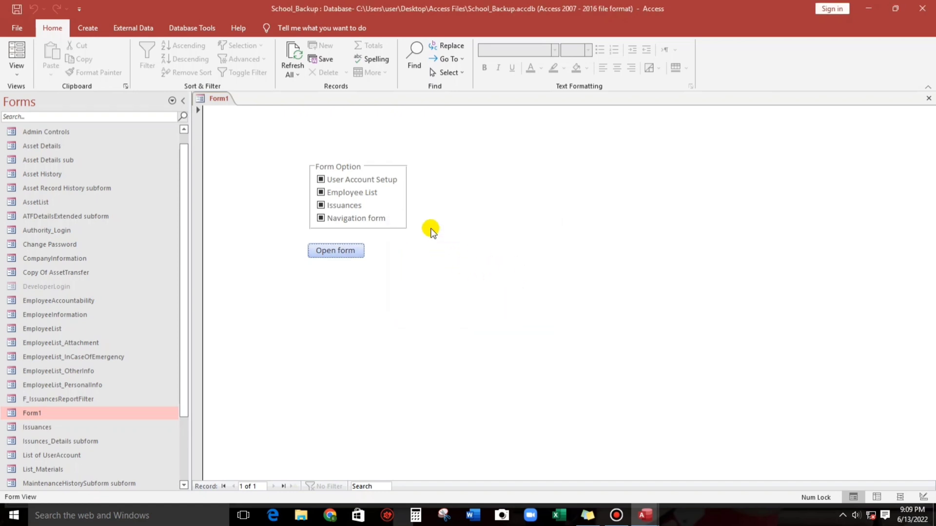
click(322, 180)
click(339, 250)
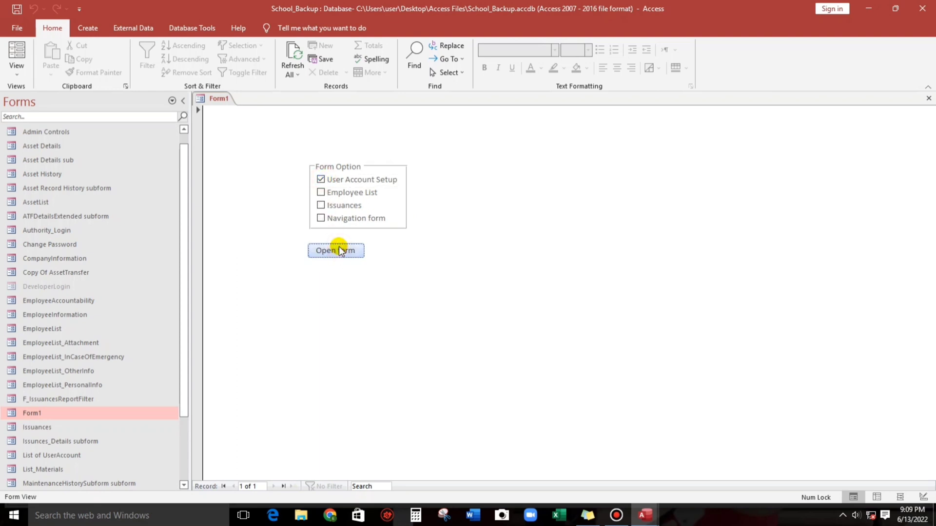
In the button's click code, make room below the MsgBox and add the condition ElseIf Me.FormOptions = 1 Then
key(alt+F11)
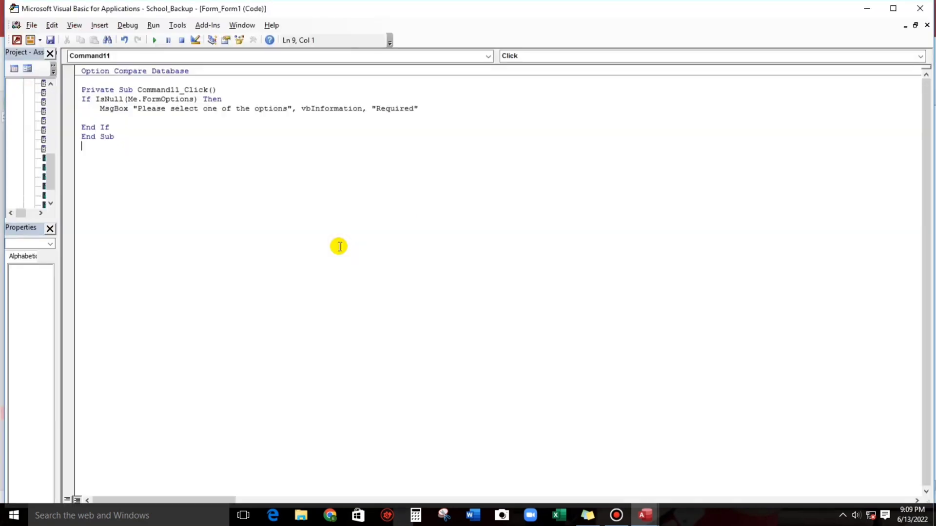
click(85, 118)
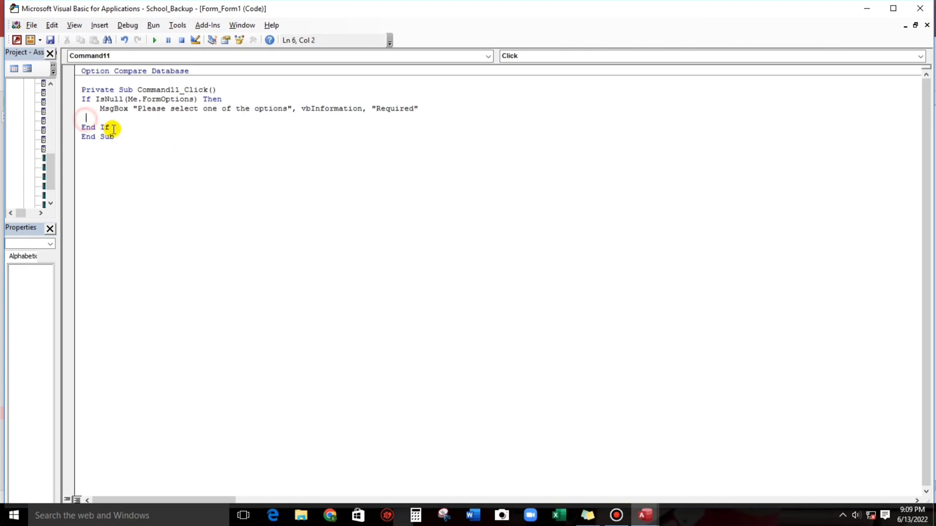
key(Return)
key(Return)
key(Return)
key(Return)
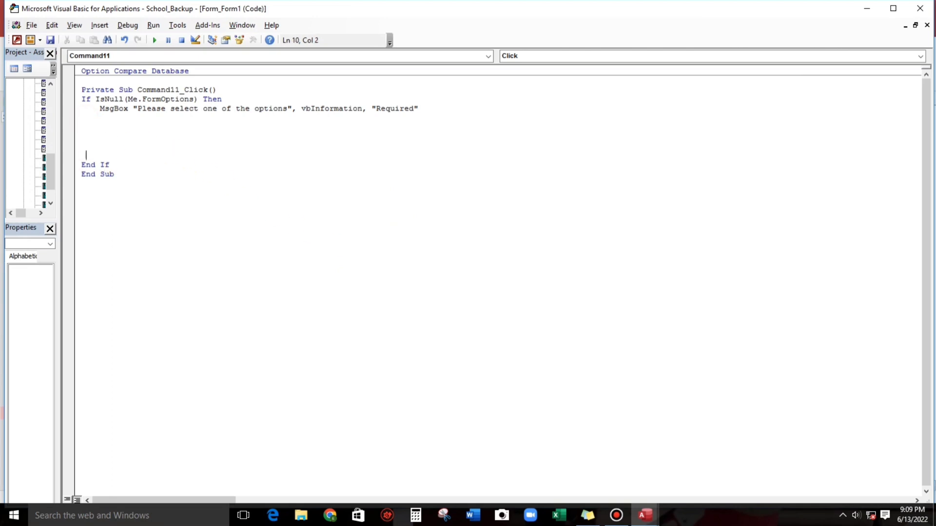
click(117, 125)
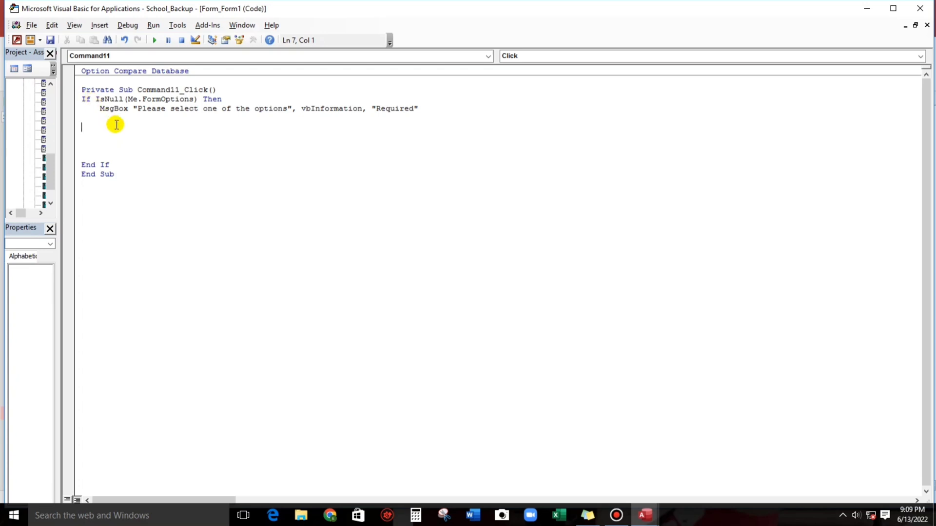
text(elseif me.form)
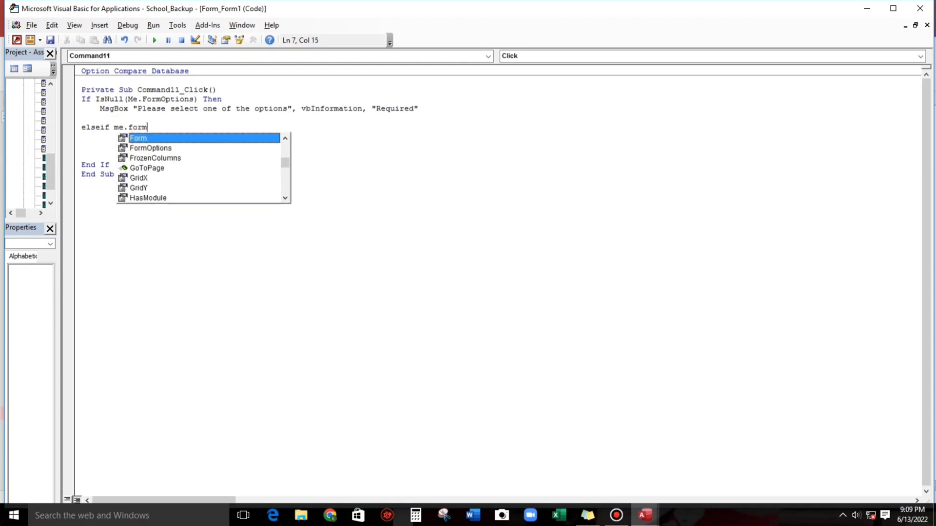
key(Down)
key(Tab)
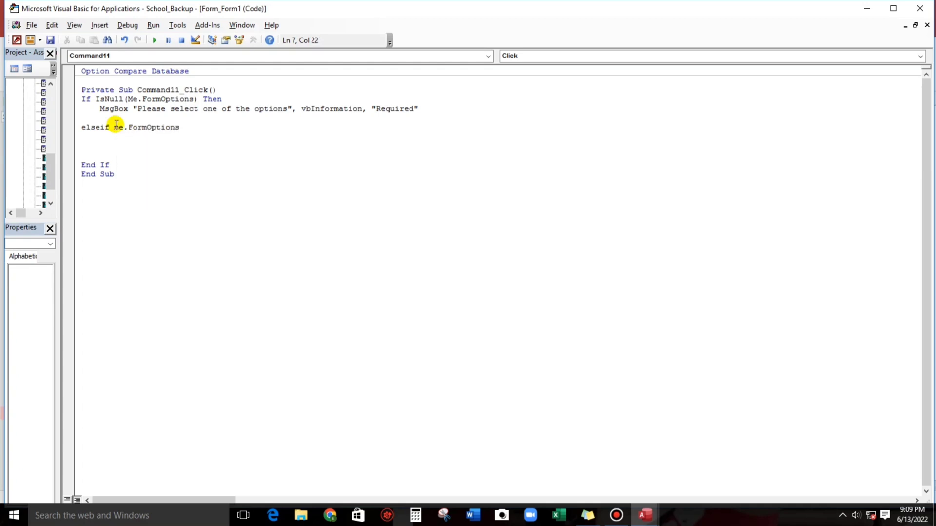
text(=1 then)
key(Return)
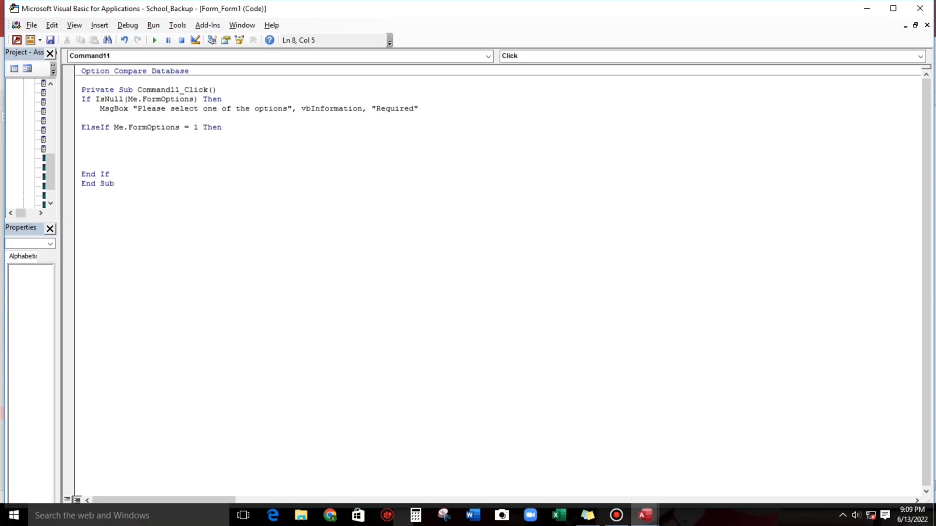
Start a DoCmd.OpenForm statement with an opening quotation mark inside the option 1 branch
text(docmd.ope)
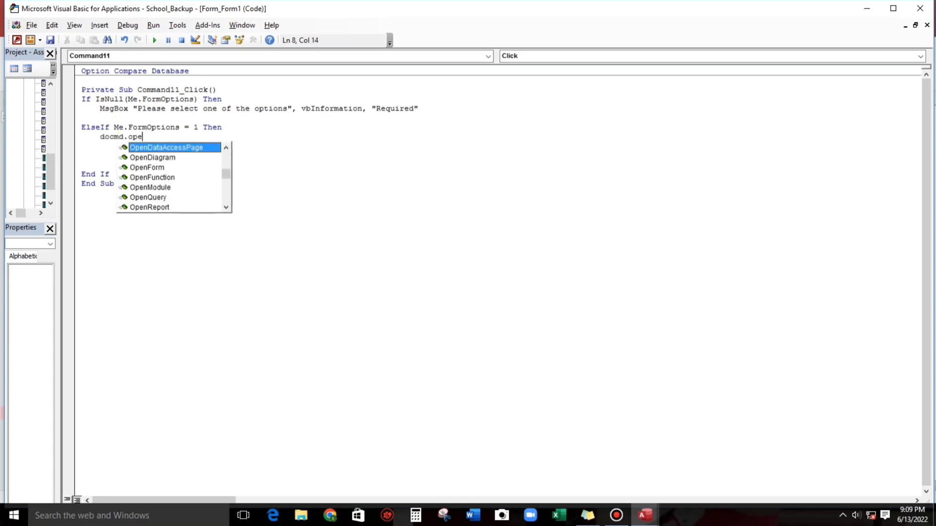
text(ne)
key(BackSpace)
text(f )
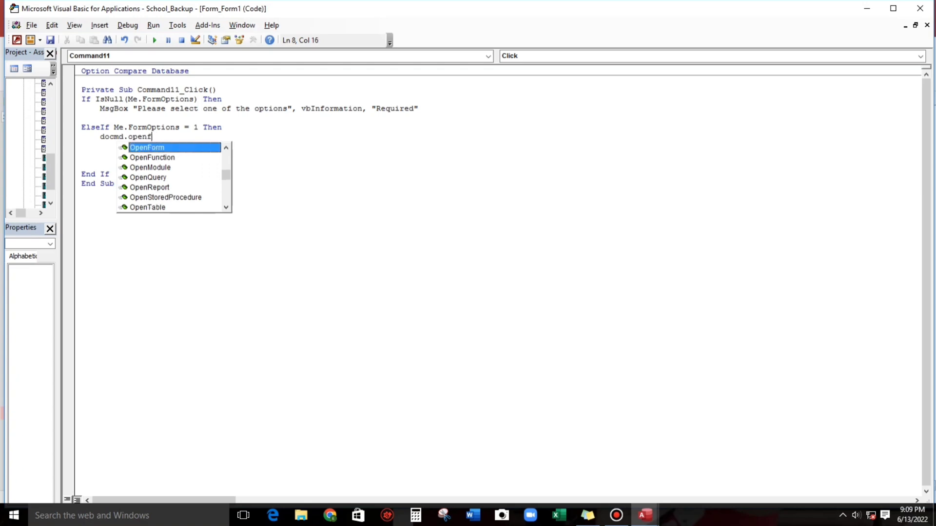
text(")
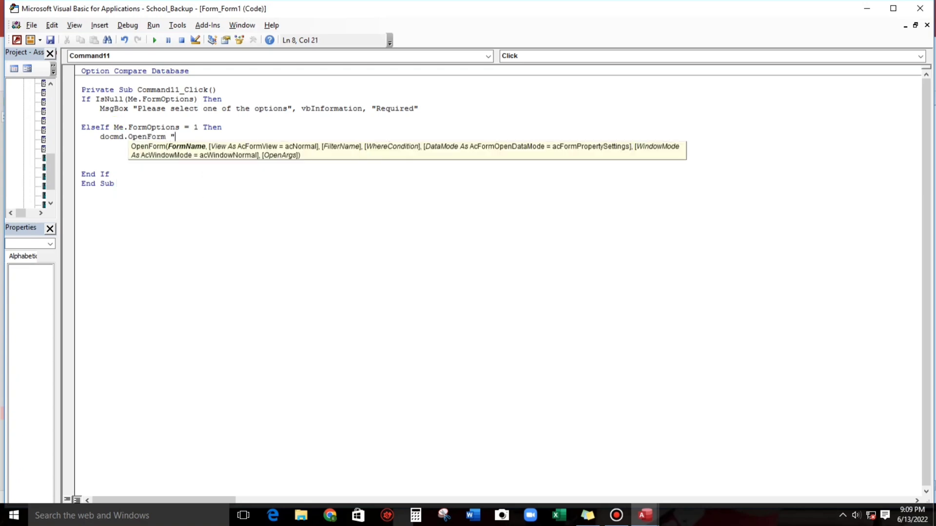
Copy the form name Add User Account from the database's form list into the OpenForm statement and complete the line
key(alt+F11)
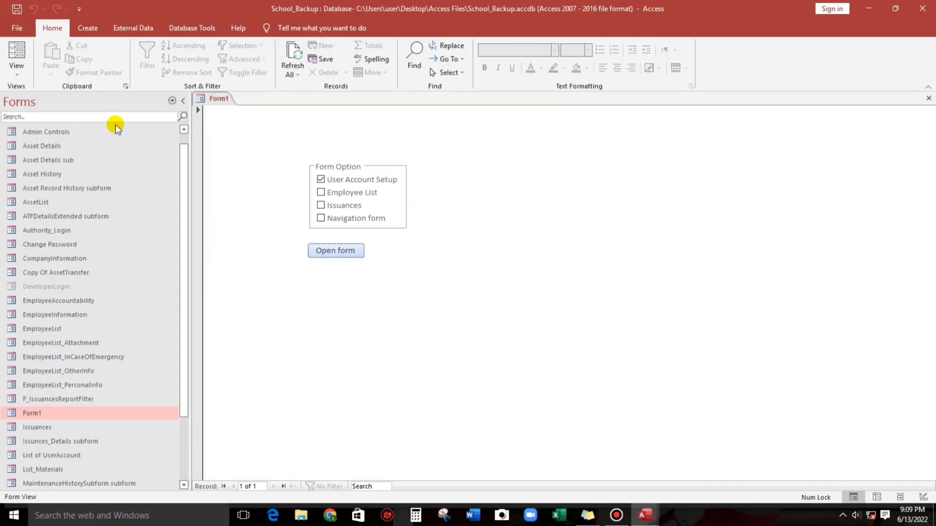
scroll(61, 143, up, 1)
click(55, 131)
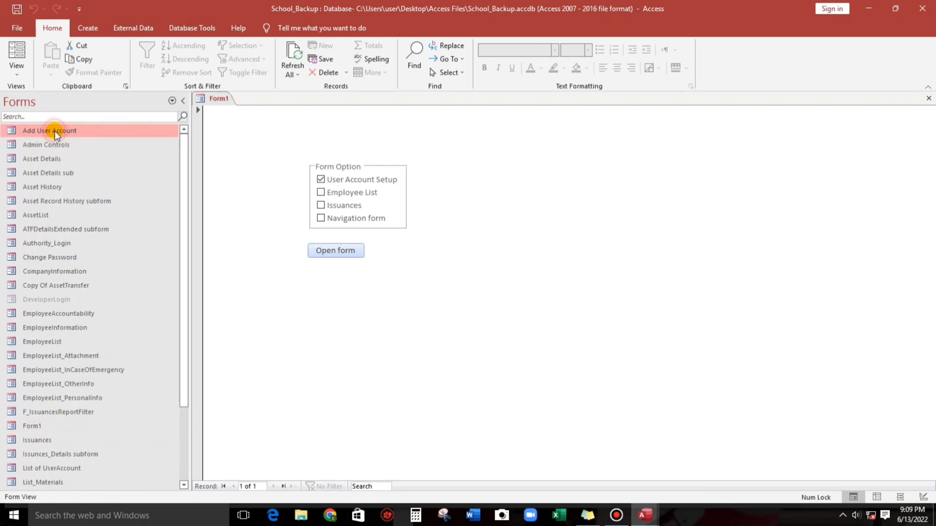
click(54, 130)
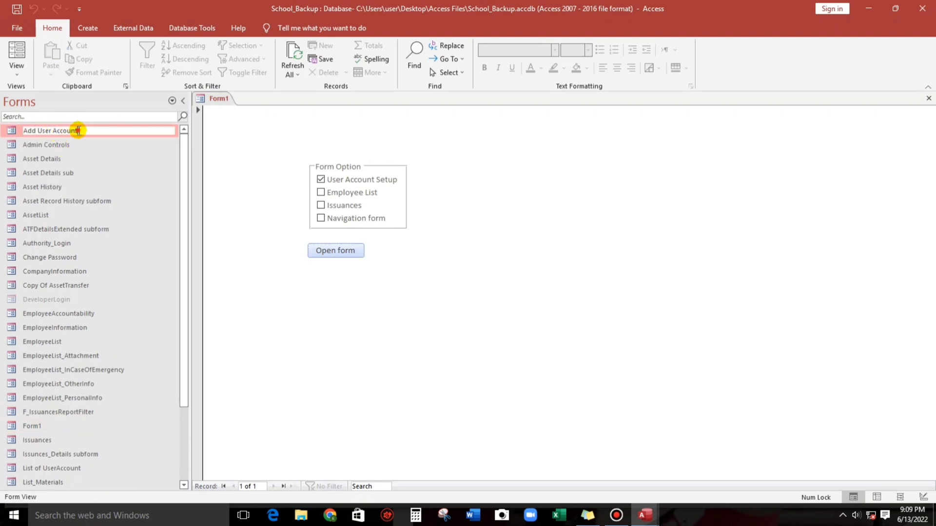
key(ctrl+c)
key(alt+F11)
key(ctrl+v)
click(273, 141)
click(211, 164)
Test the Open form button with User Account Setup selected, closing the opened form after each try
key(alt+F11)
click(337, 250)
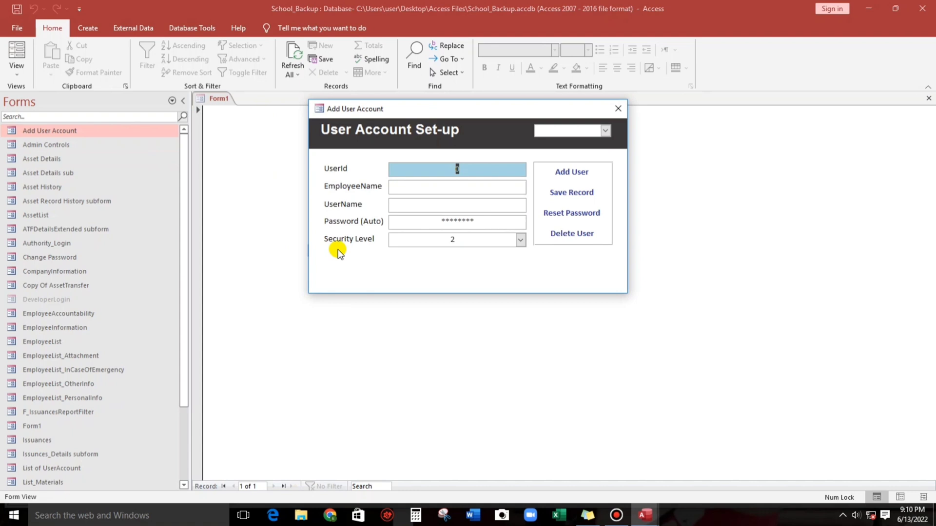
click(617, 108)
click(340, 251)
click(320, 179)
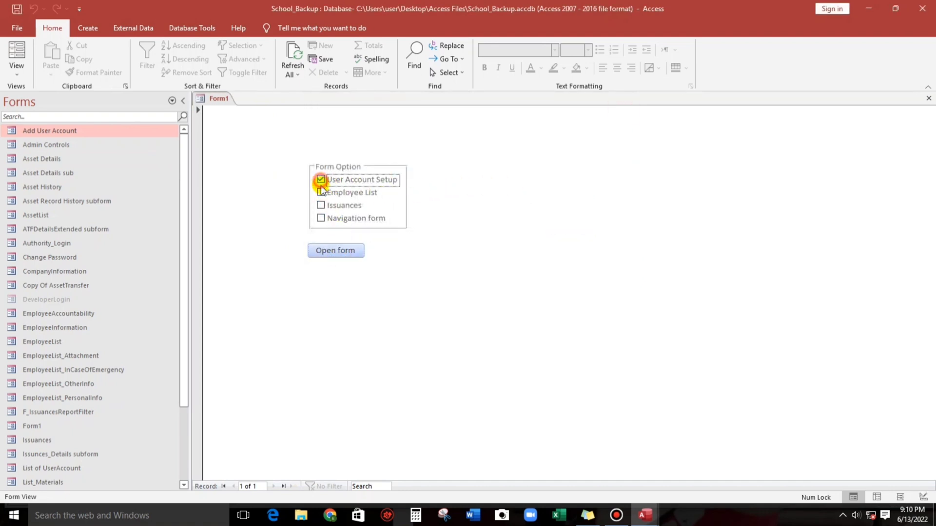
click(326, 251)
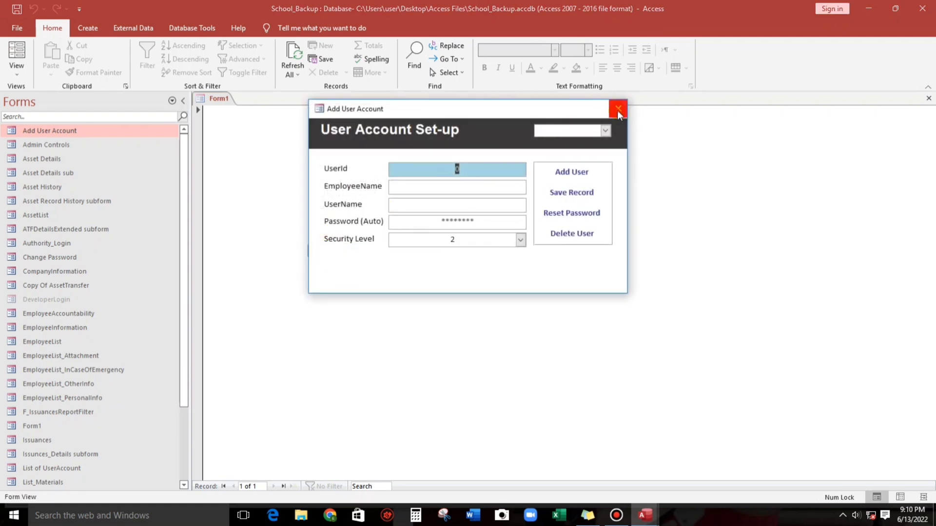
click(618, 109)
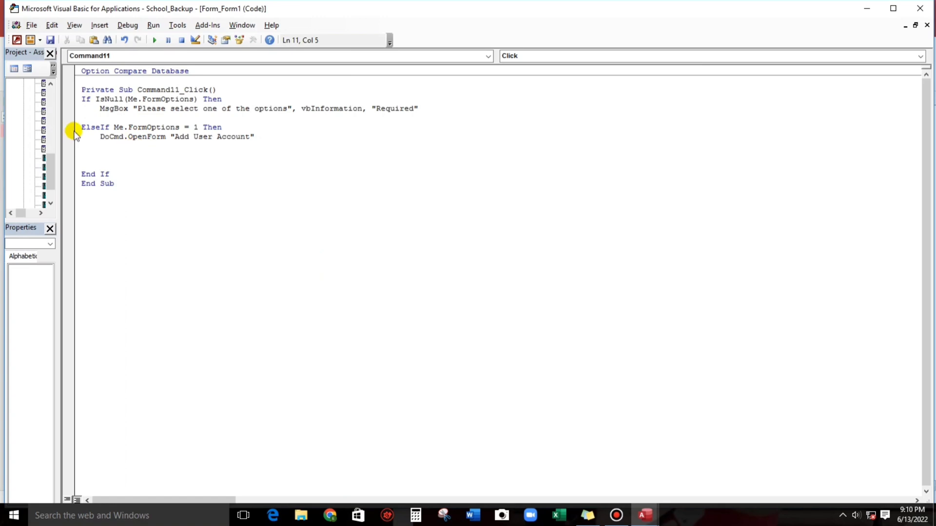
Duplicate the option 1 ElseIf branch below itself and set the copy's FormOptions value to 2
drag(82, 126, 263, 142)
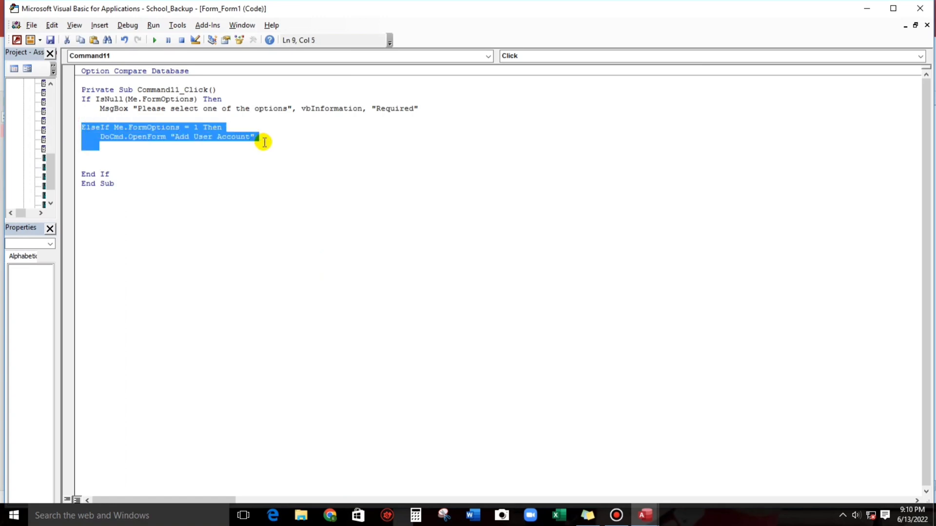
click(82, 152)
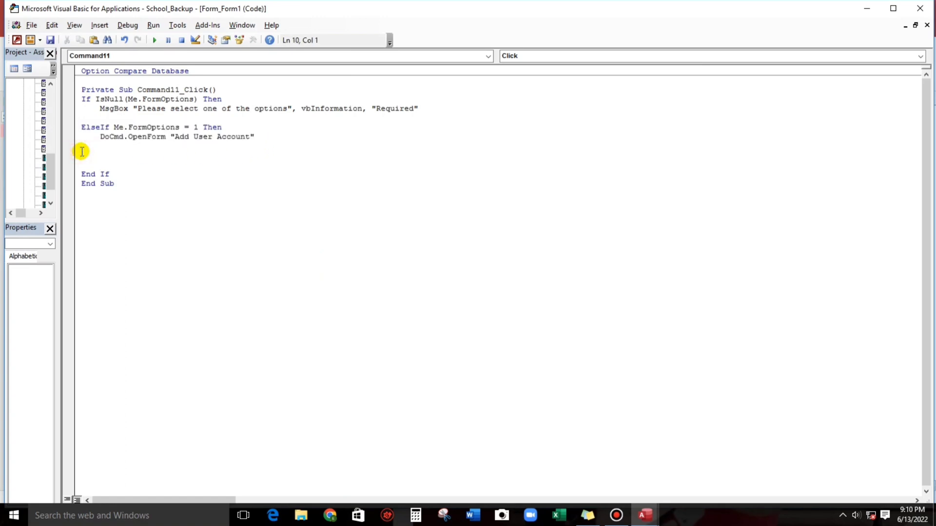
key(ctrl+v)
double_click(195, 155)
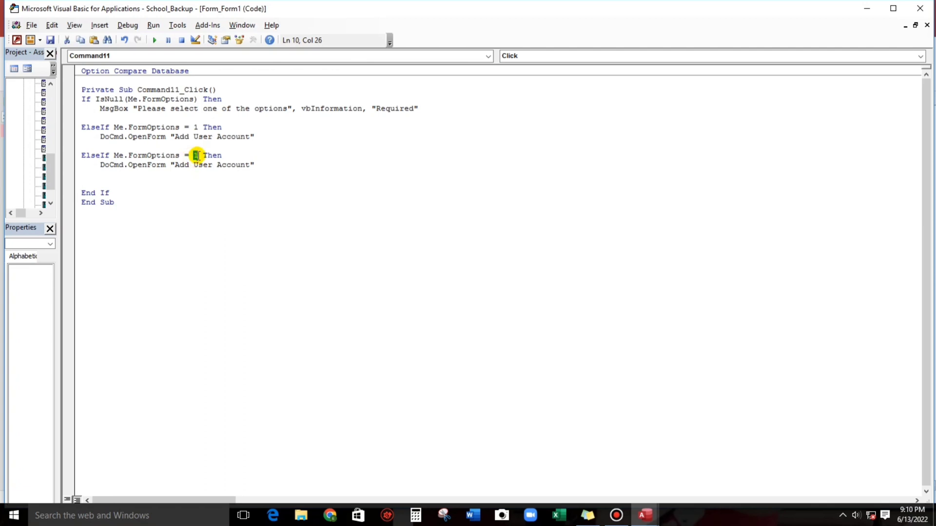
Replace the form name in the option 2 branch with EmployeeList, copied from the database's form list
key(alt+F11)
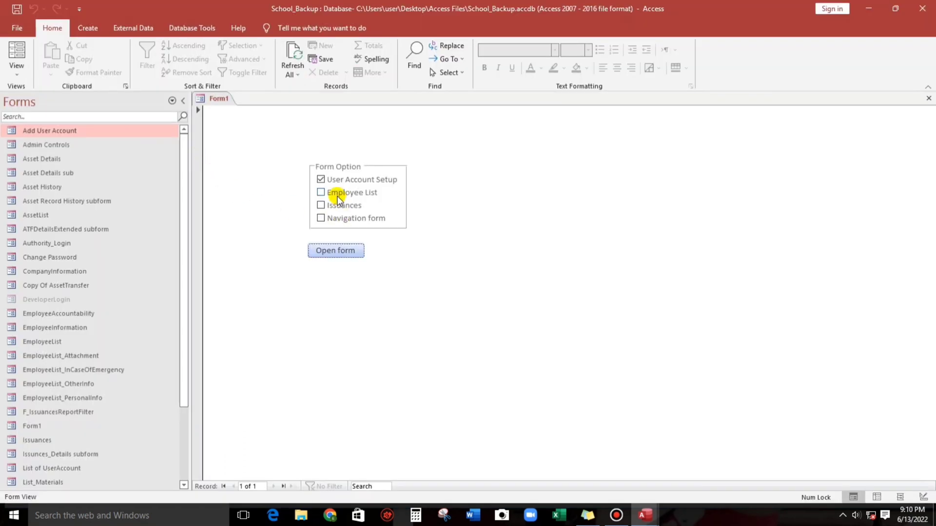
click(47, 347)
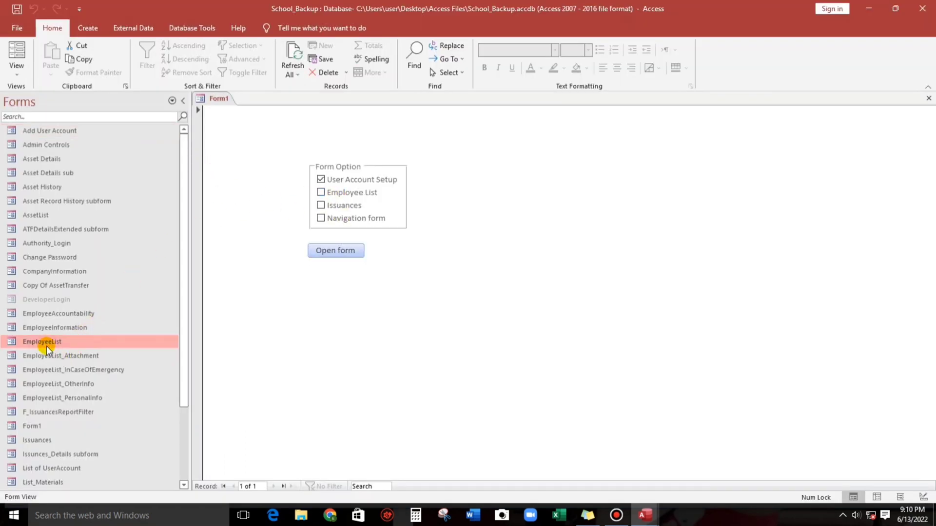
click(48, 345)
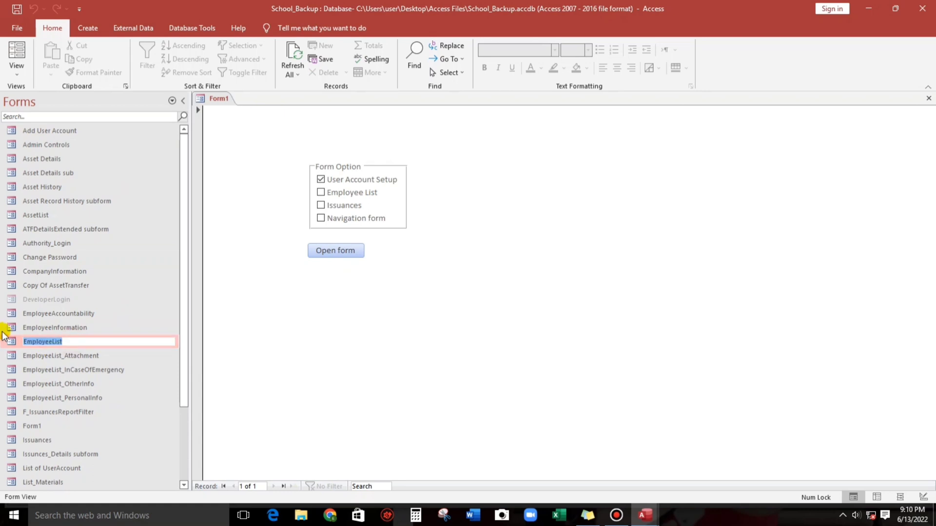
key(Escape)
key(alt+F11)
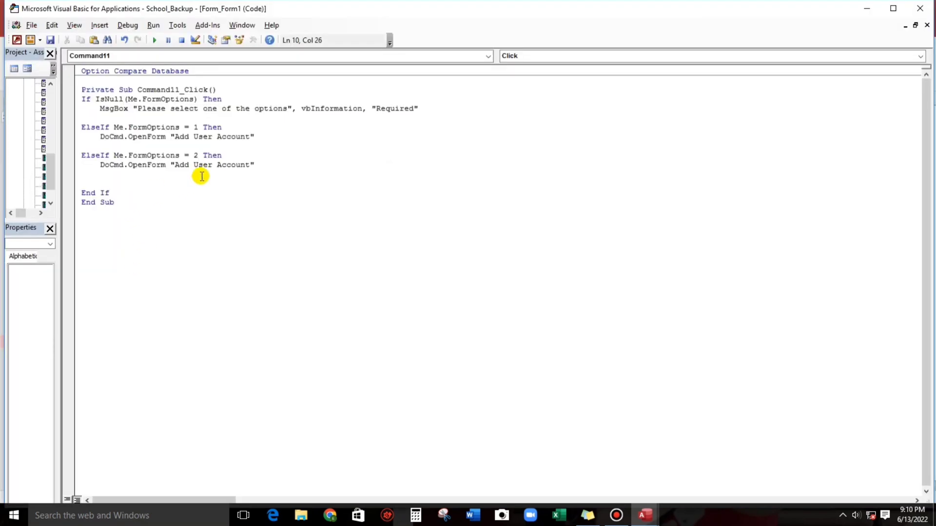
drag(174, 165, 252, 164)
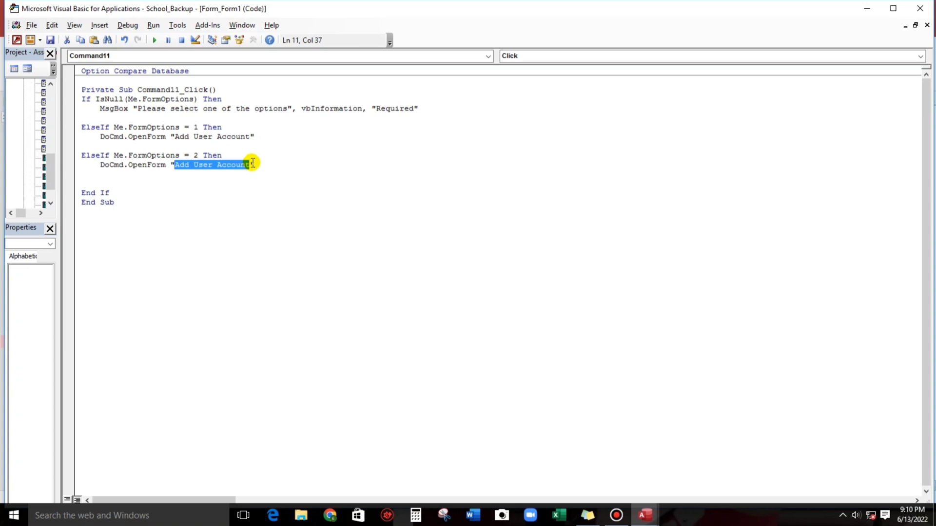
key(ctrl+v)
click(257, 164)
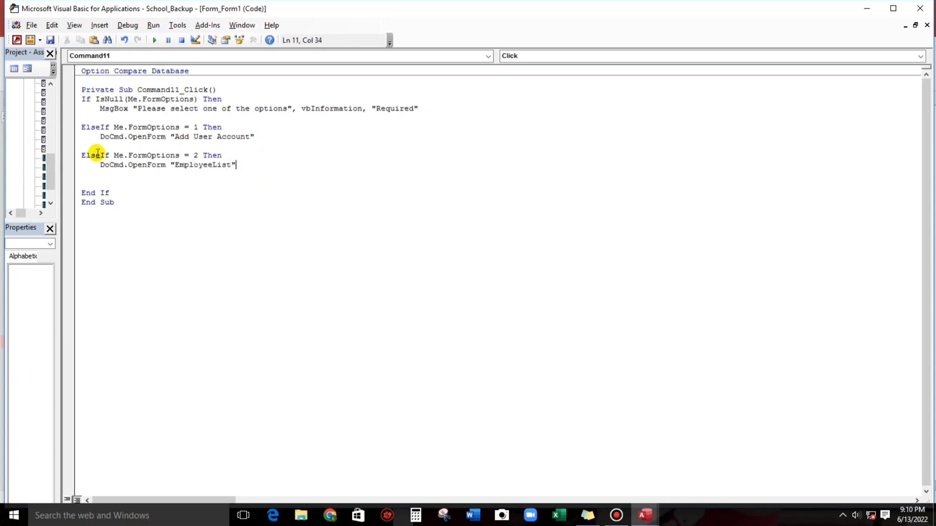
Duplicate the option 2 ElseIf branch below itself and set the copy's FormOptions value to 3
drag(83, 153, 236, 164)
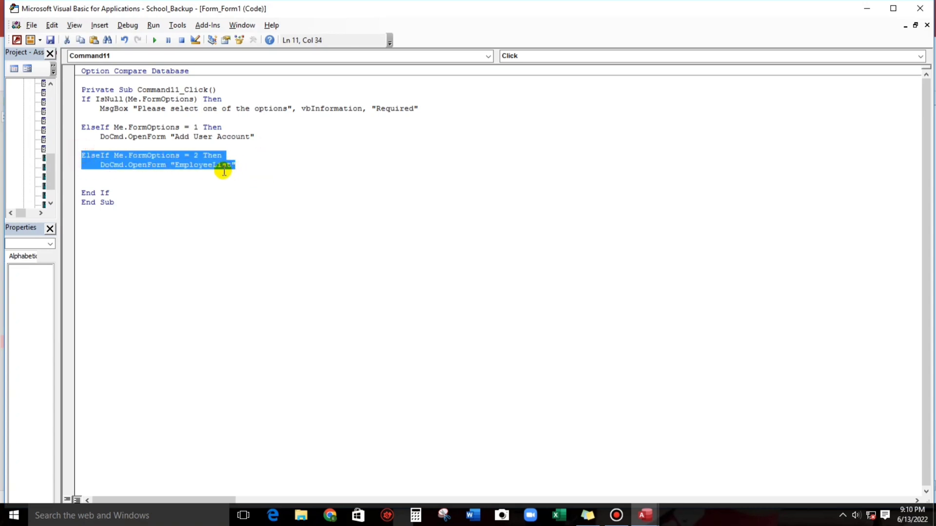
click(100, 179)
key(BackSpace)
key(Return)
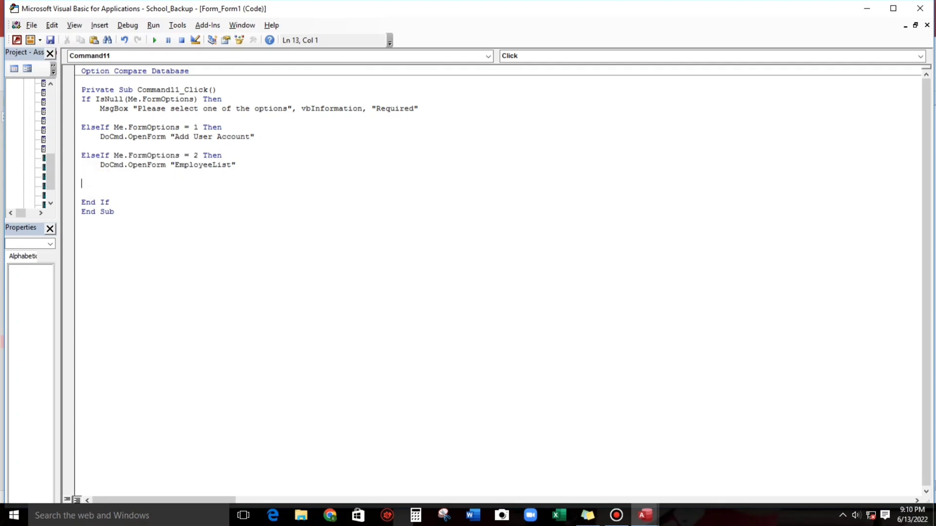
key(ctrl+v)
double_click(195, 184)
text(3)
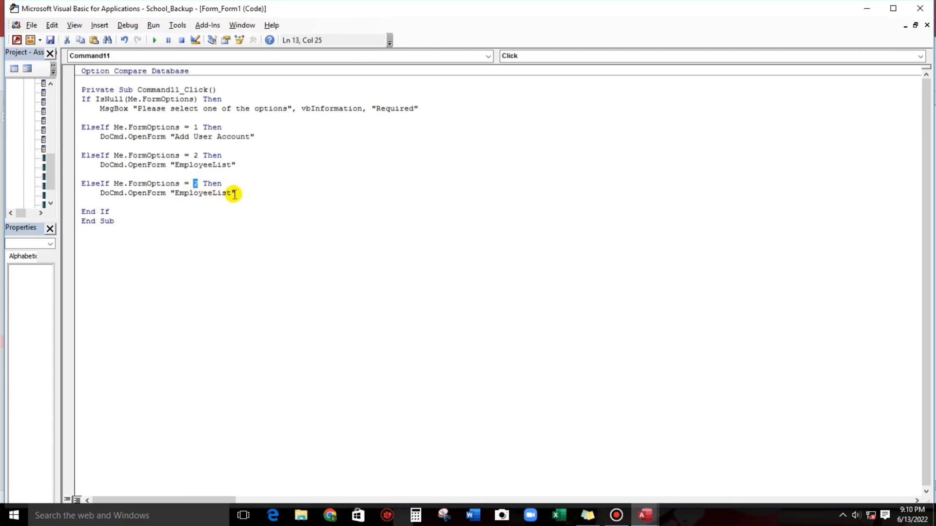
Replace the form name in the option 3 branch with Issuances, copied from the database's form list
key(alt+F11)
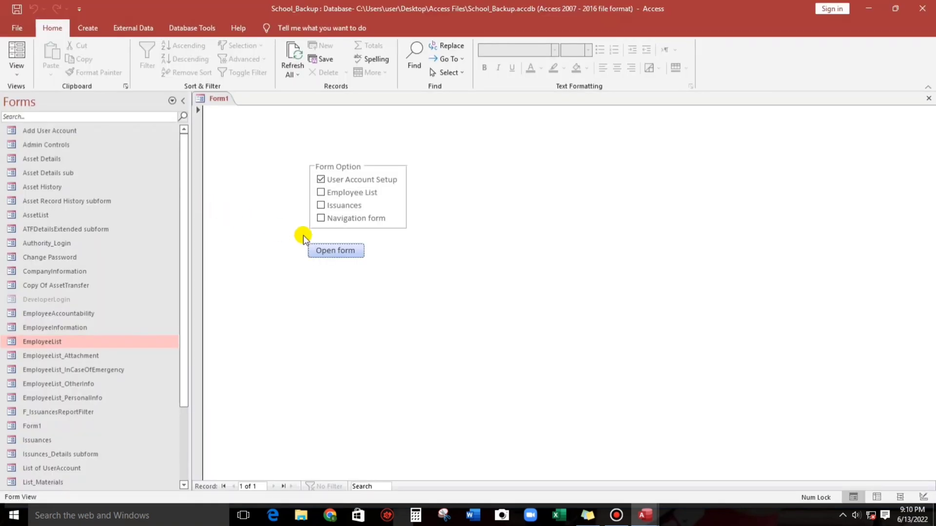
click(46, 439)
click(46, 440)
key(Escape)
key(alt+F11)
drag(178, 194, 230, 190)
key(Delete)
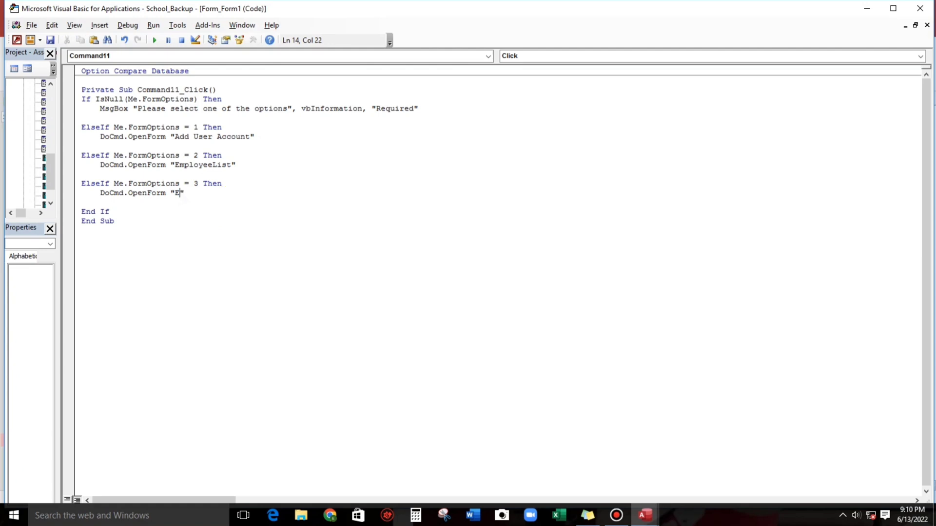
click(230, 211)
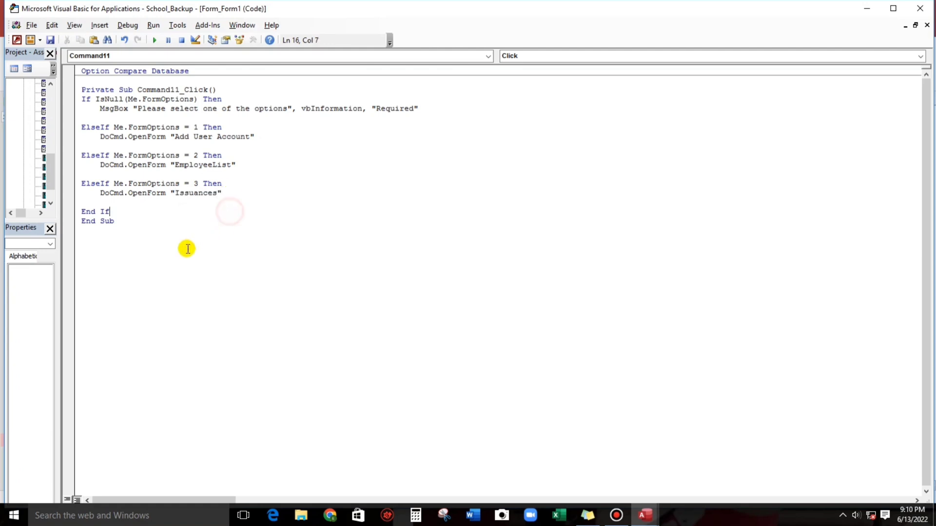
Test the Employee List and Issuances options with the Open form button, closing each form after it opens
key(alt+F11)
click(321, 192)
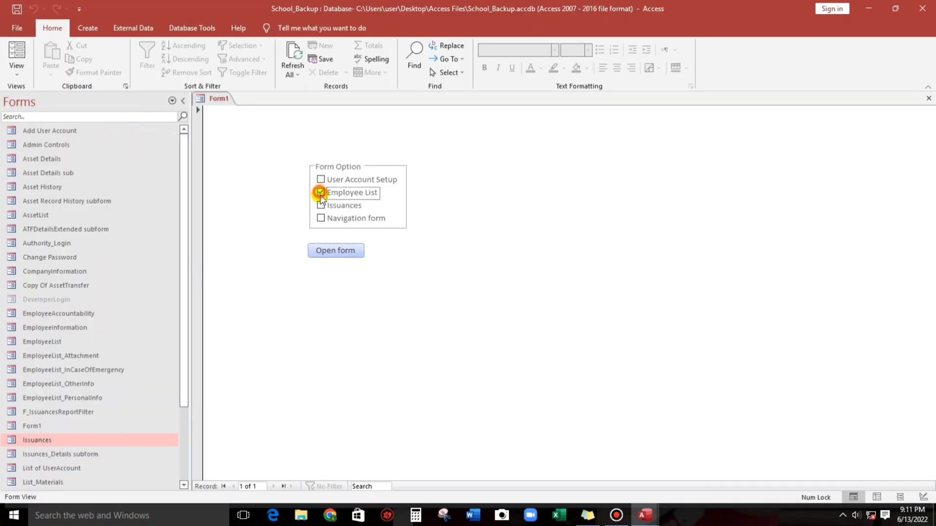
click(332, 251)
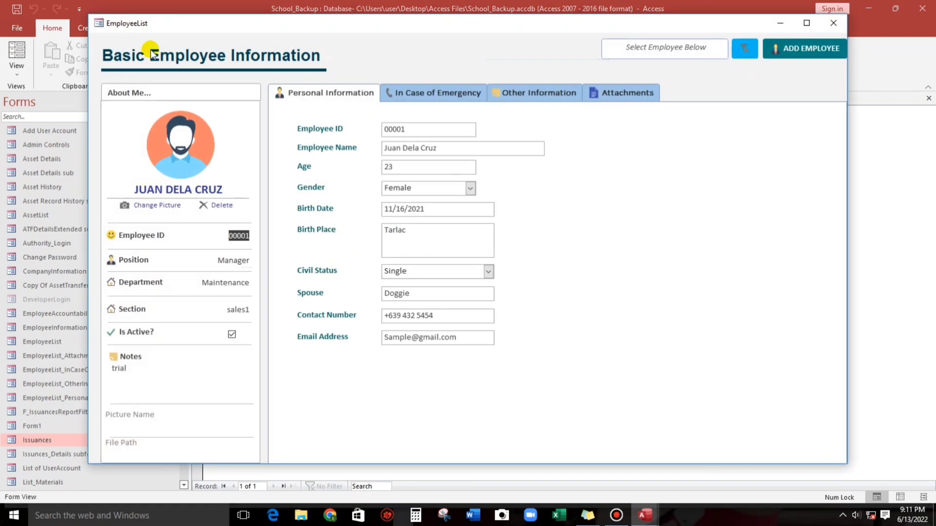
click(834, 23)
click(326, 205)
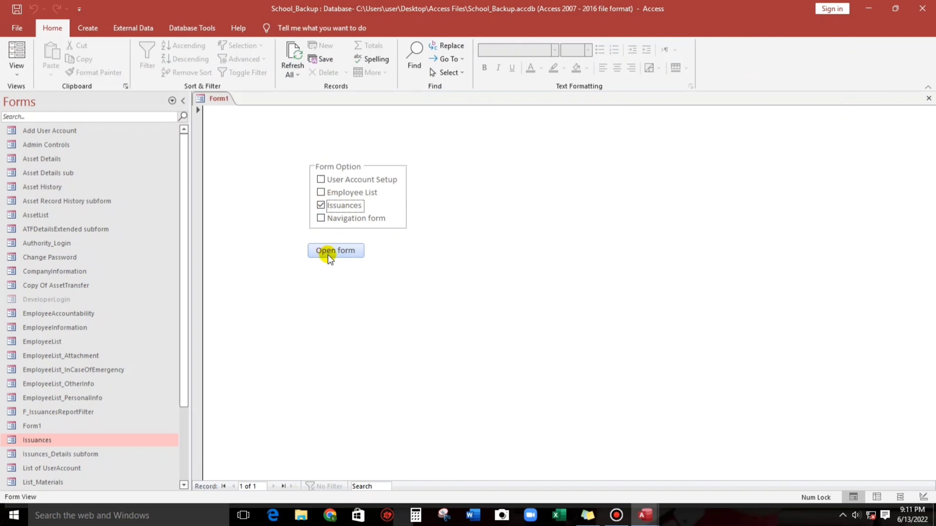
click(328, 253)
click(715, 79)
Test the Open form button with User Account Setup, close the opened form, and try the Navigation form option
click(337, 180)
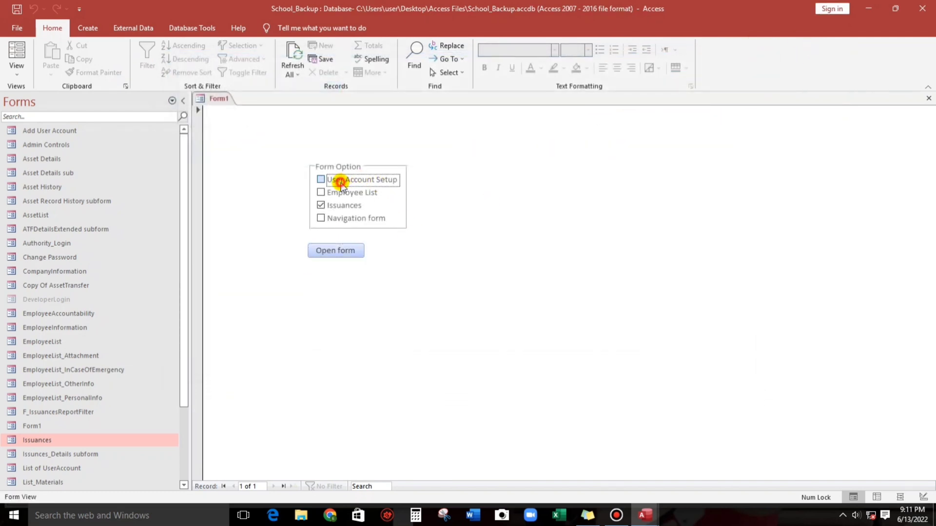
click(330, 253)
click(614, 109)
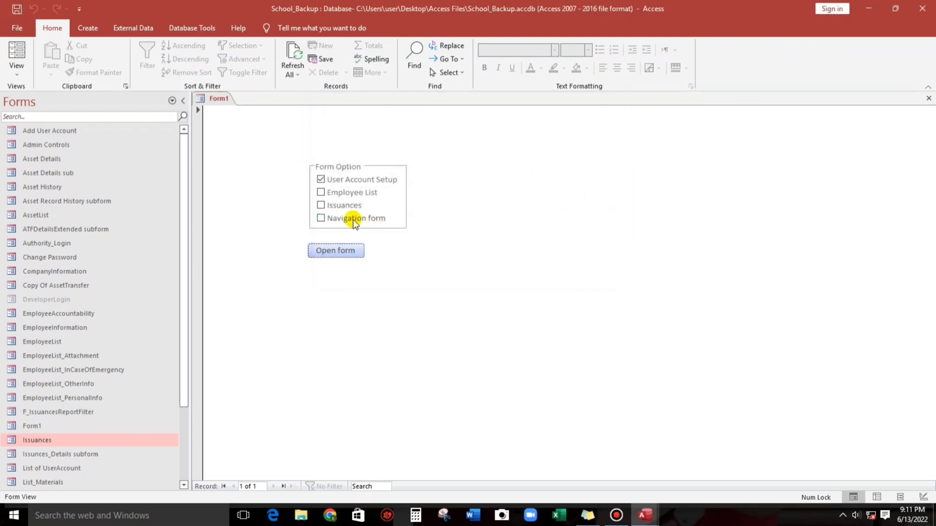
click(321, 219)
click(341, 251)
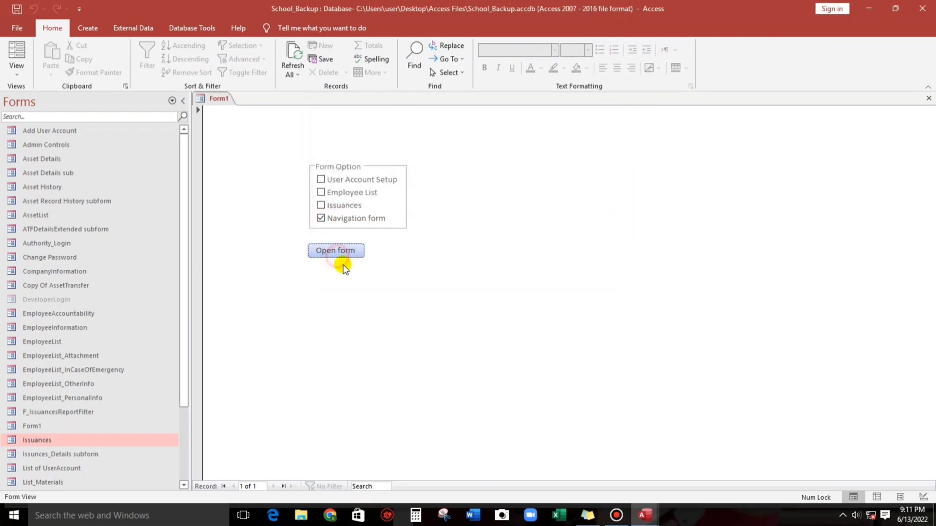
Duplicate the option 3 ElseIf branch below itself and set the copy's FormOptions value to 4
key(alt+F11)
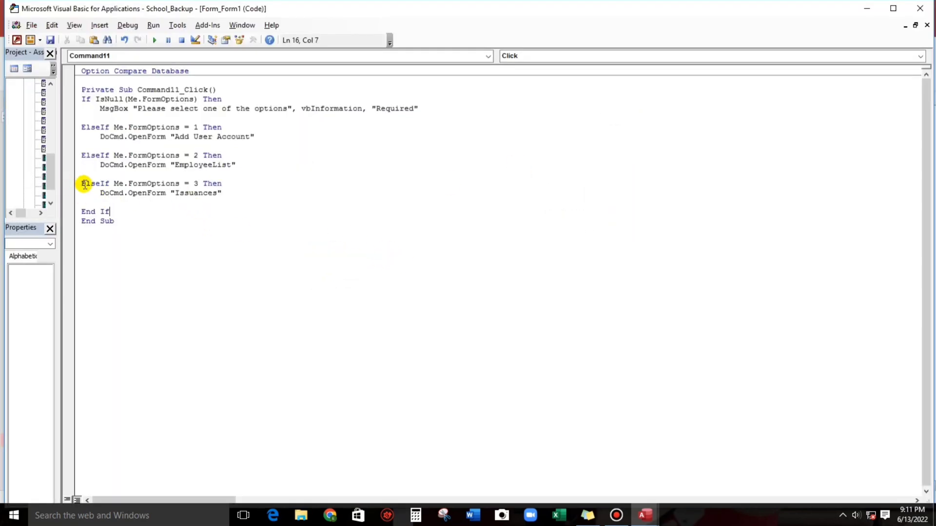
drag(82, 184, 233, 193)
key(ctrl+c)
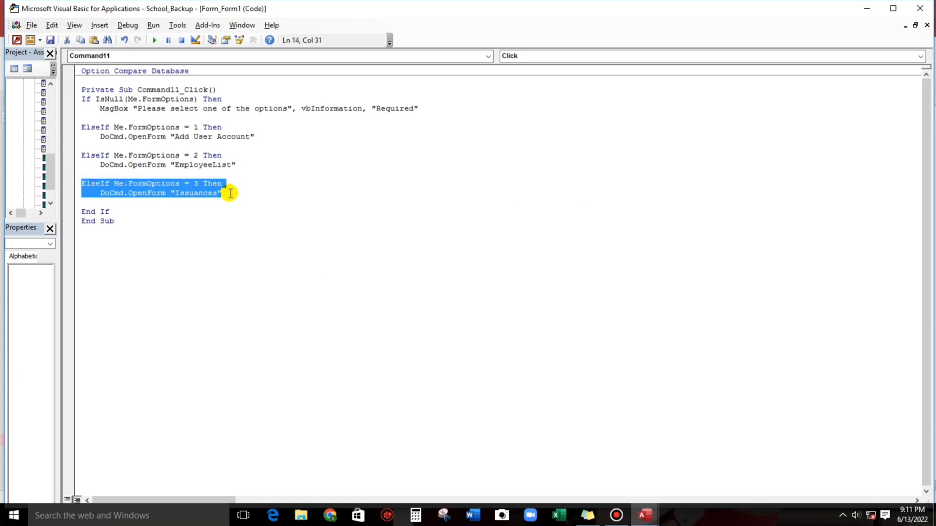
click(230, 193)
key(Return)
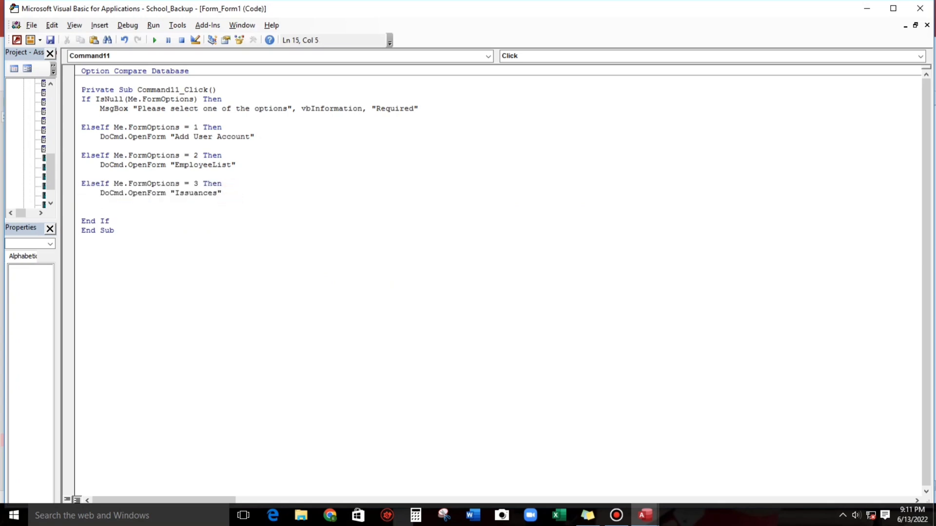
key(Return)
key(ctrl+v)
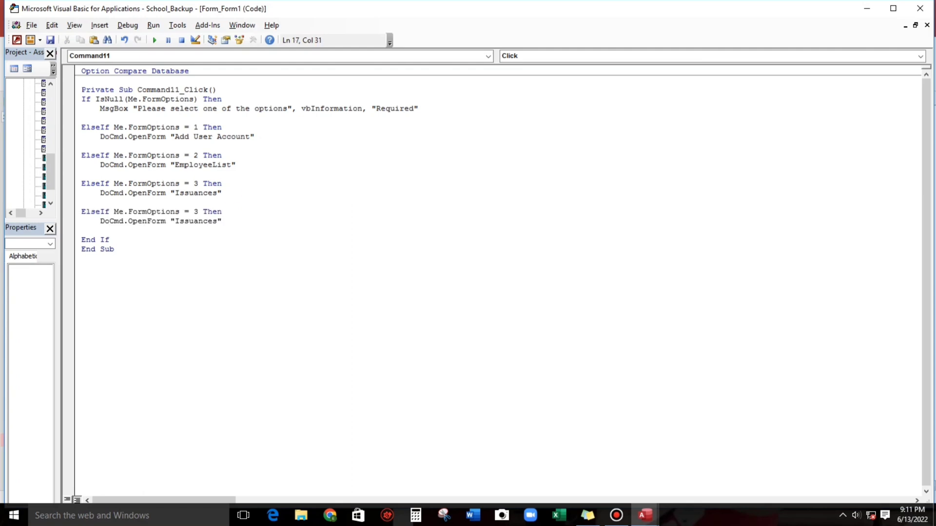
double_click(196, 212)
text(4)
Replace the form name in the option 4 branch with Navigation Form, copied from the database's form list
key(alt+F11)
scroll(55, 478, down, 2)
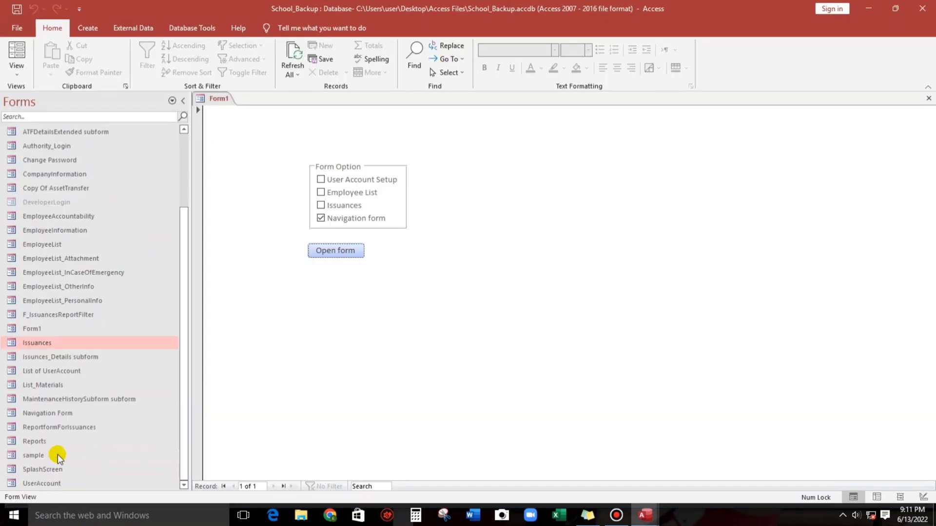
click(42, 413)
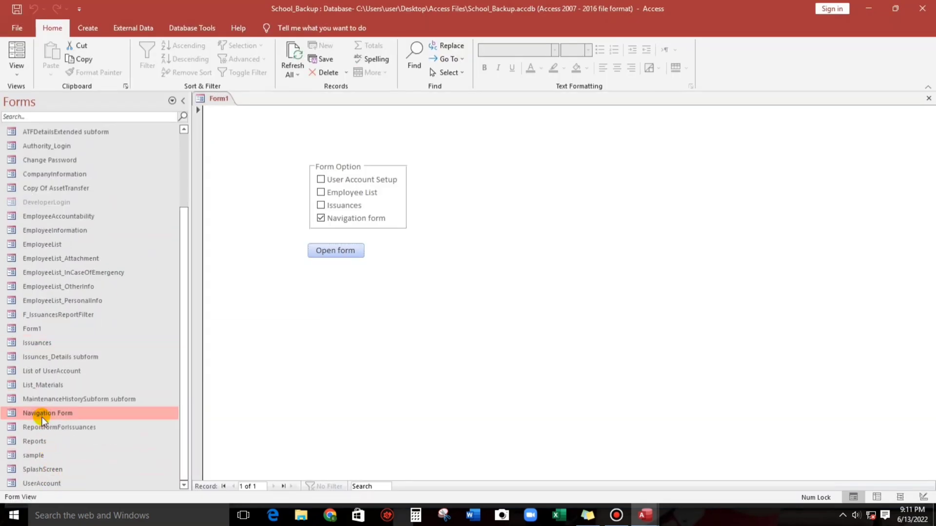
click(43, 414)
drag(73, 414, 9, 401)
key(ctrl+c)
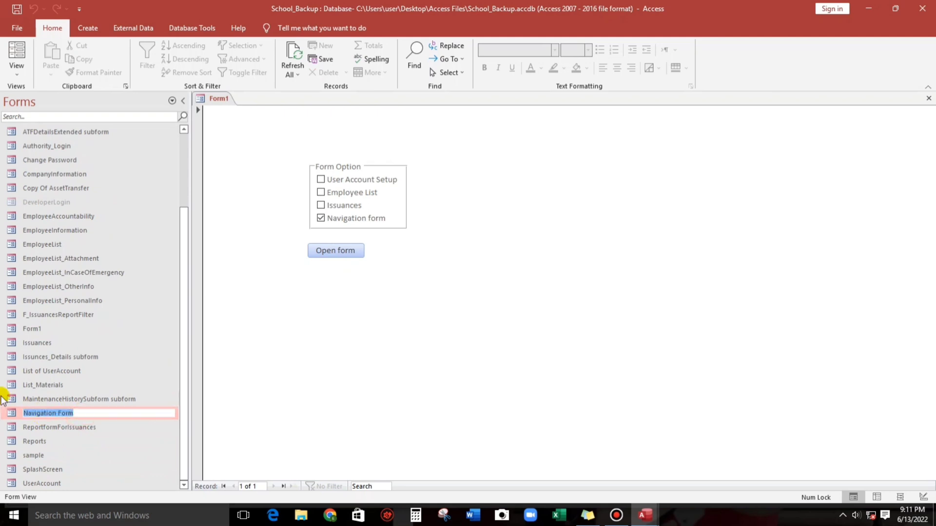
key(Return)
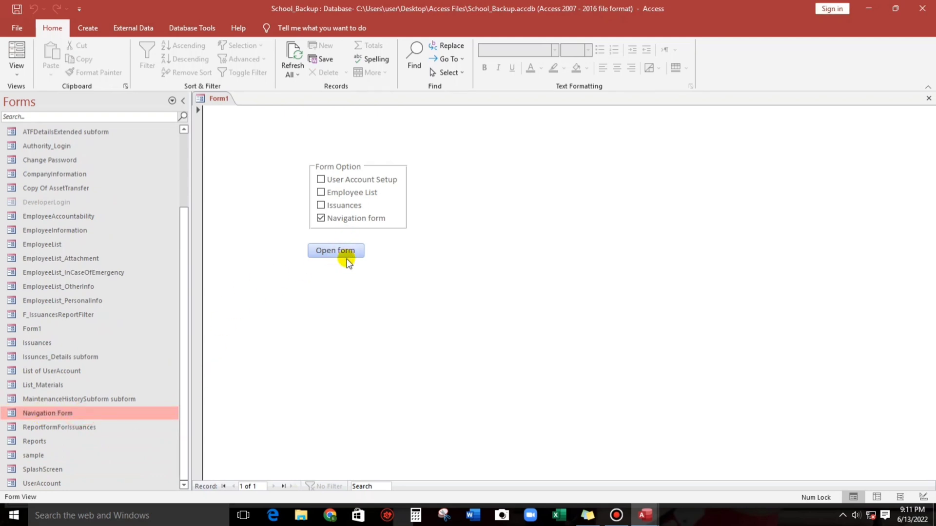
key(alt+Tab)
drag(175, 222, 219, 223)
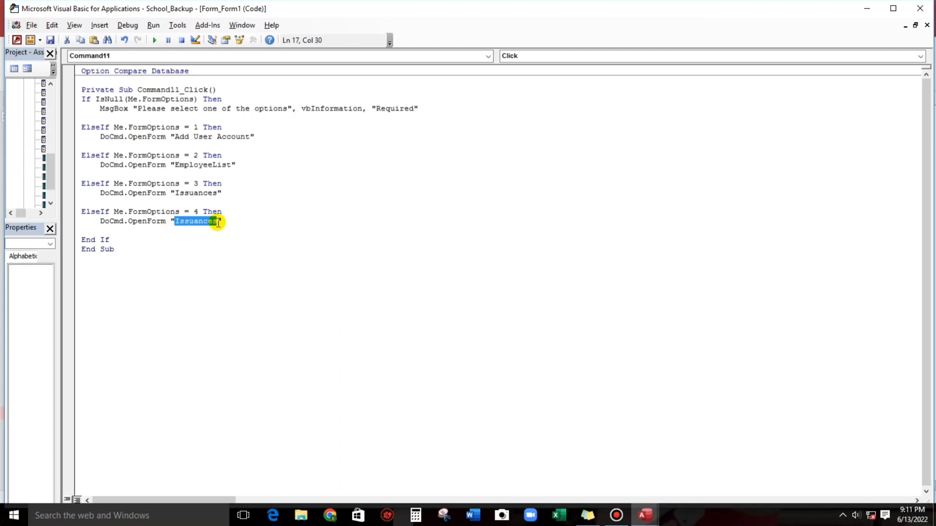
key(ctrl+v)
click(268, 239)
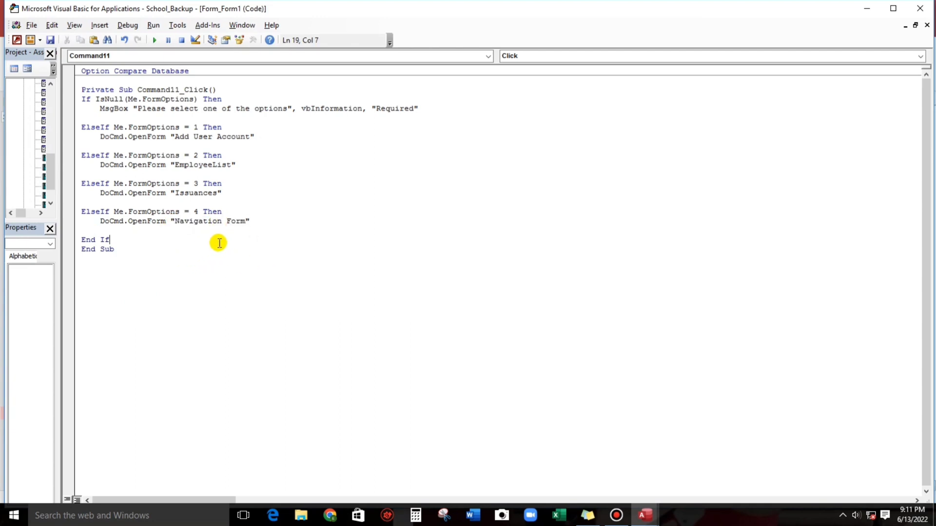
Test the Open form button with the Navigation form option selected, and close the opened dashboard
key(alt+Tab)
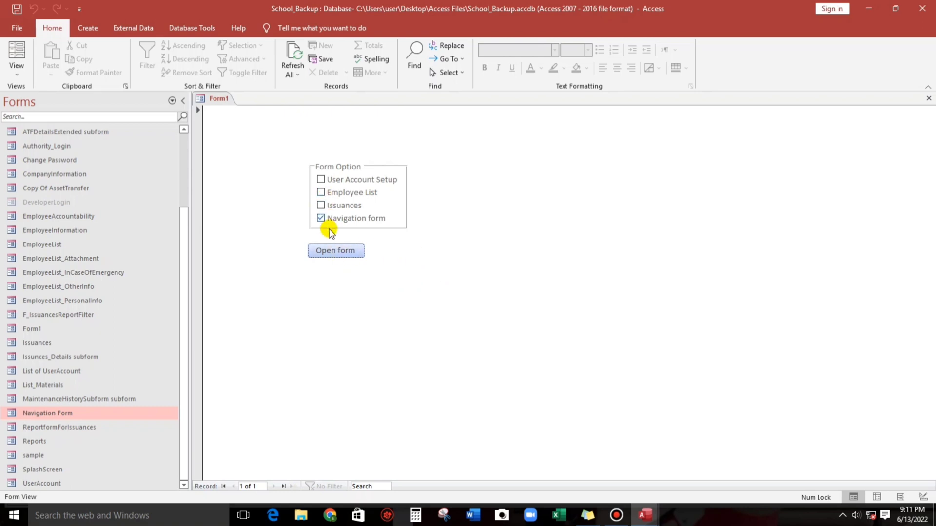
click(329, 251)
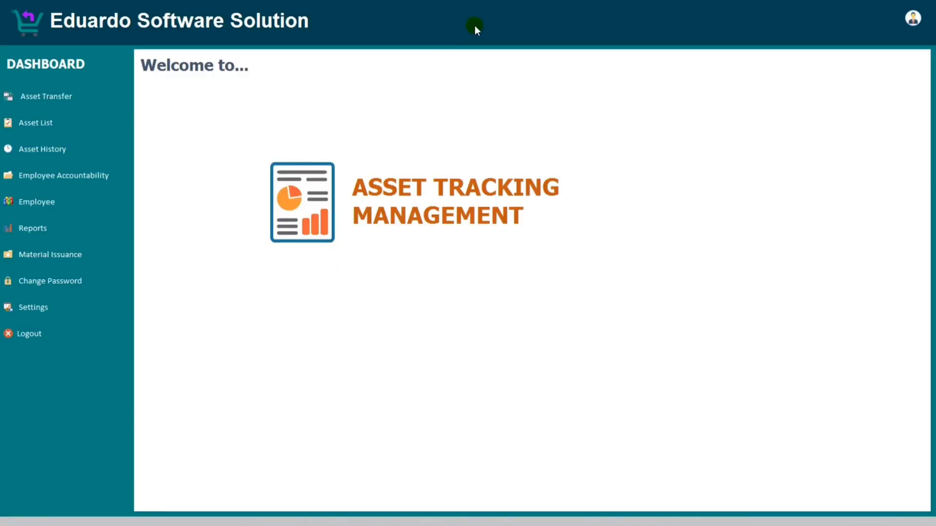
right_click(540, 19)
click(583, 133)
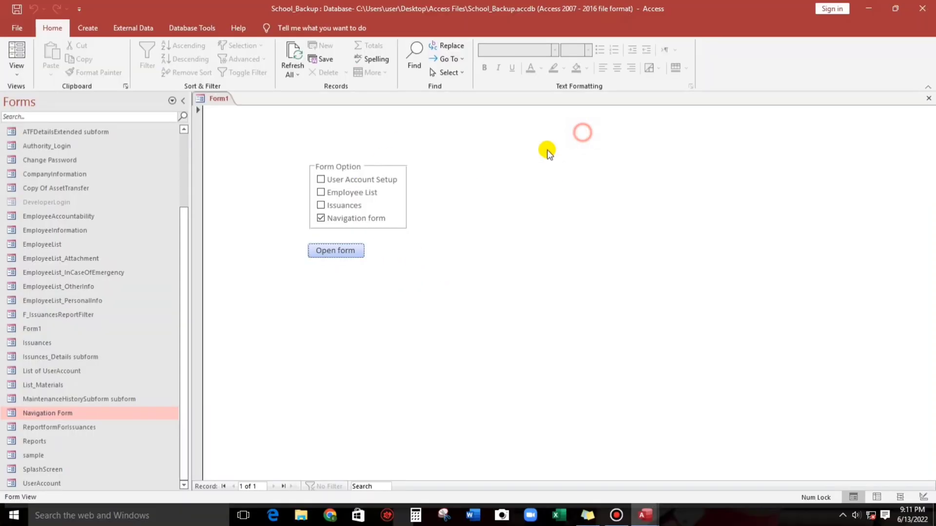
Retest the Issuances and Navigation form options with the Open form button, closing each opened form
click(320, 205)
click(336, 251)
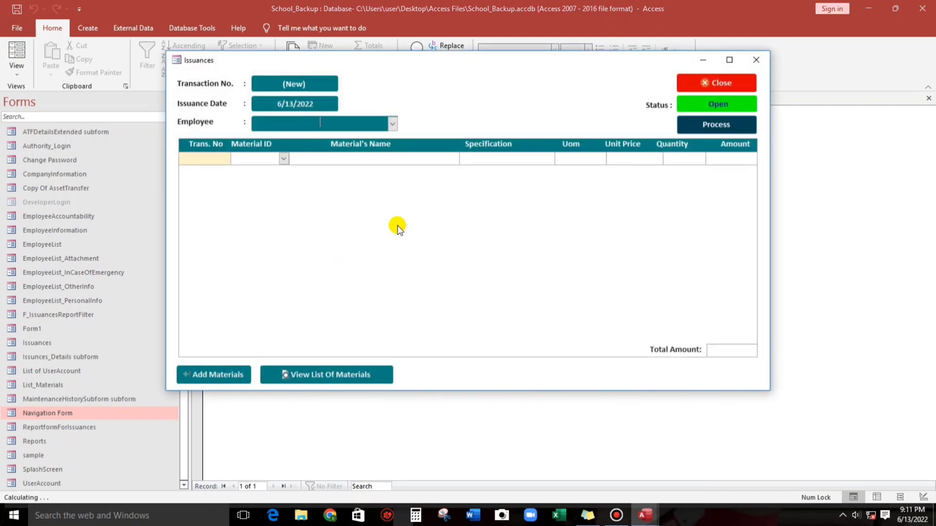
click(756, 59)
click(321, 218)
click(329, 253)
right_click(780, 36)
click(797, 156)
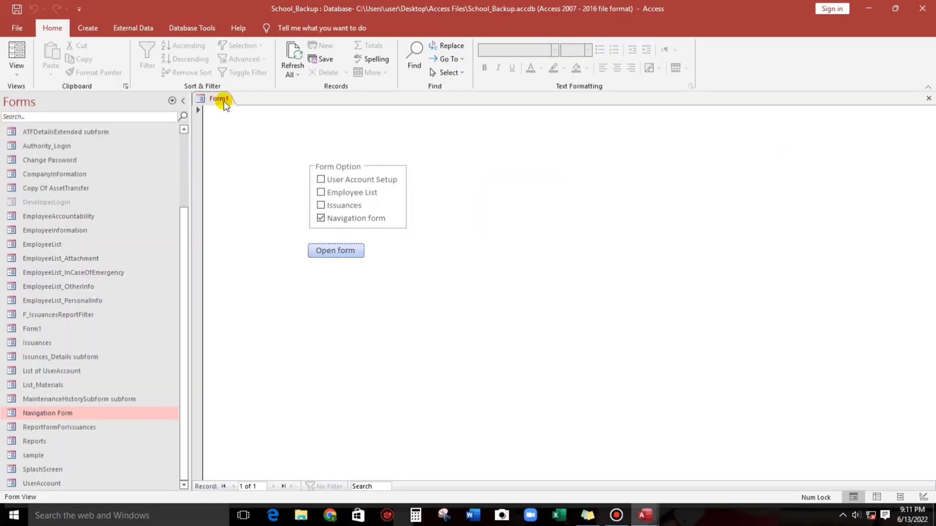
Close Form1 with its changes saved and reopen it in Form View
right_click(224, 103)
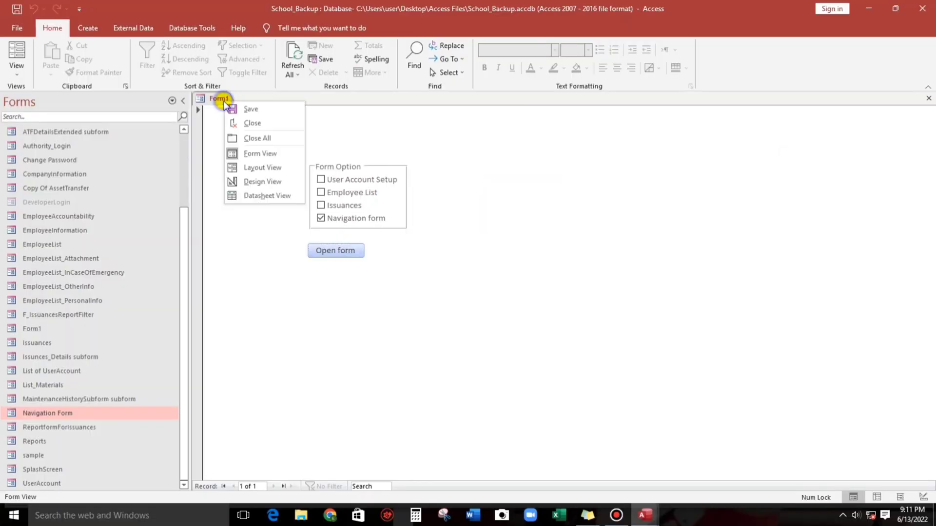
click(251, 124)
click(420, 291)
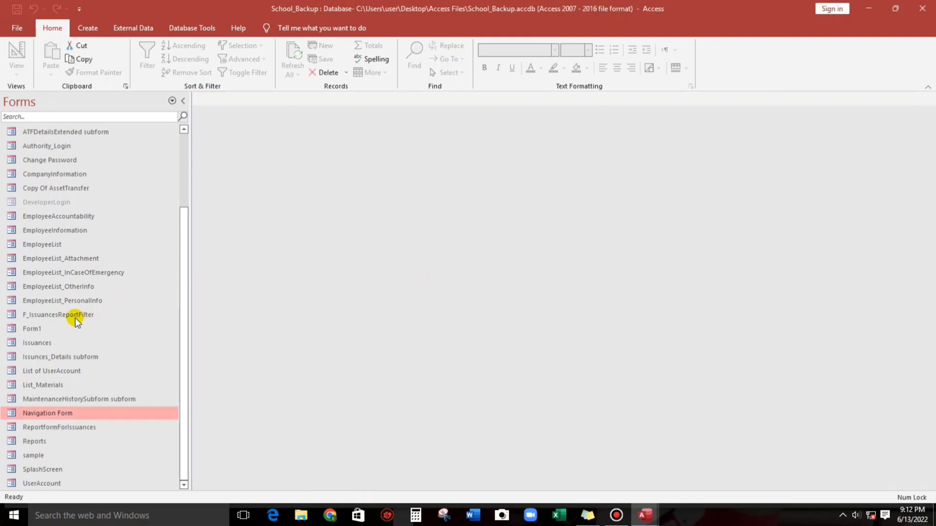
double_click(30, 330)
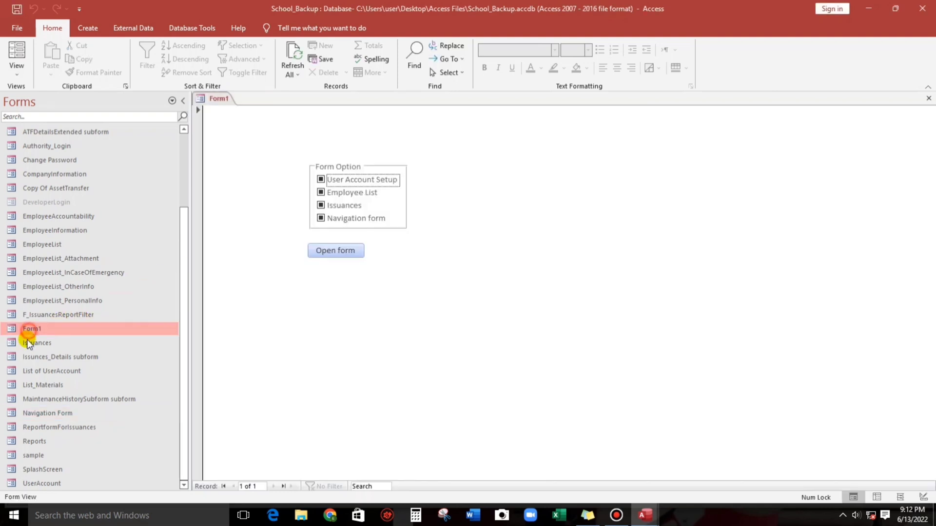
Test the Open form button with no option selected, and again with User Account Setup, closing the opened form
click(336, 251)
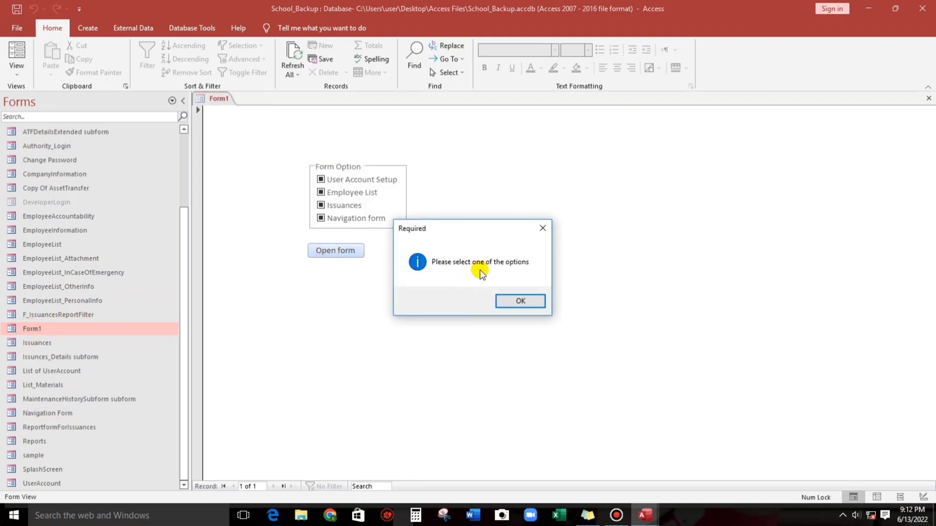
click(521, 301)
click(320, 179)
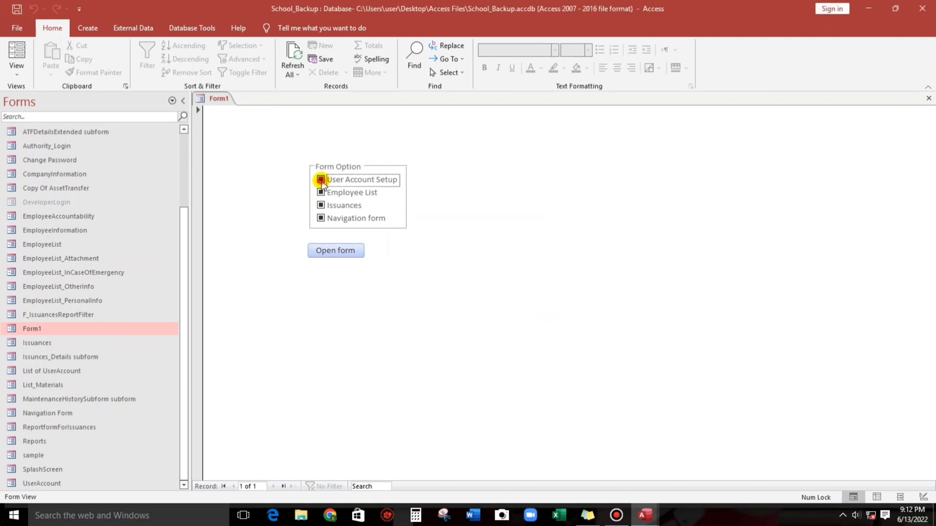
click(331, 251)
click(617, 109)
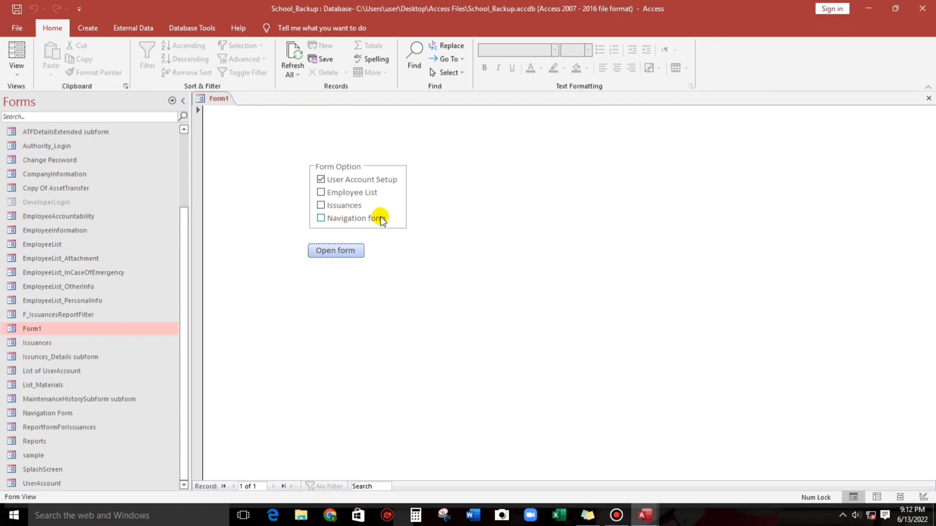
In Design View, move the Open form button lower and stretch the Form Option frame down to about the 3-inch mark
right_click(434, 206)
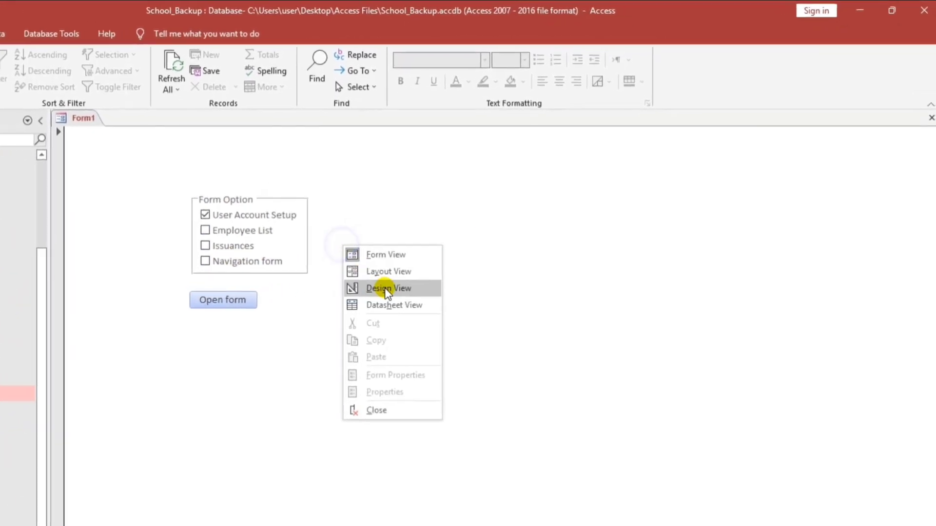
click(363, 299)
drag(229, 340, 207, 390)
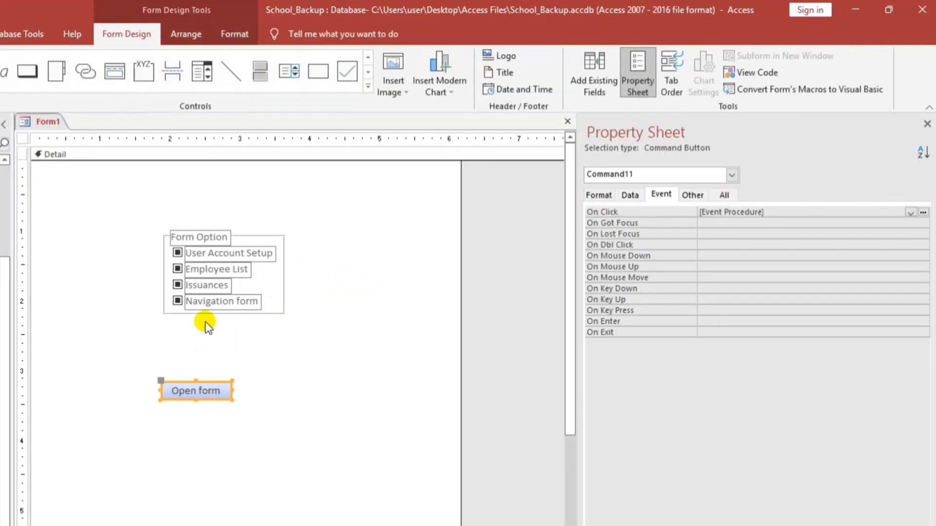
click(207, 320)
drag(222, 314, 231, 373)
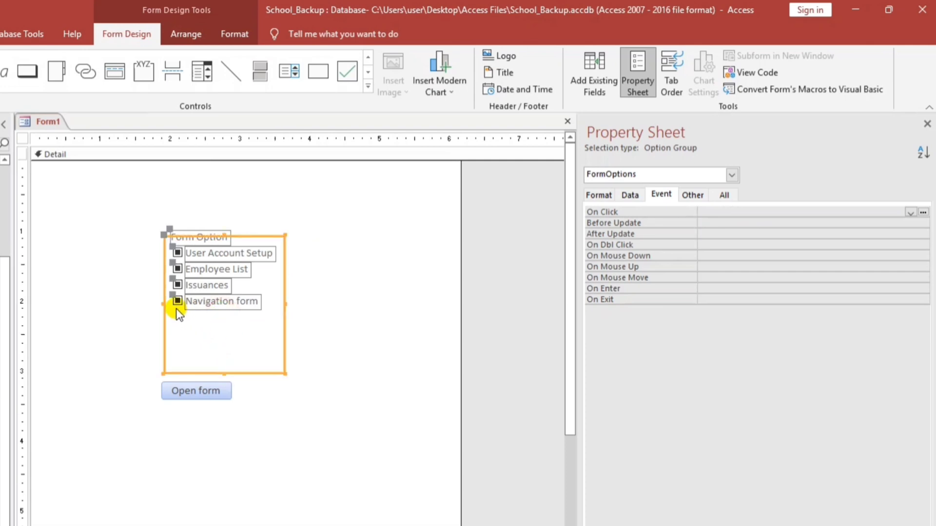
Duplicate the Navigation form check box and its label directly below the original in the option group
click(177, 302)
shift+click(209, 302)
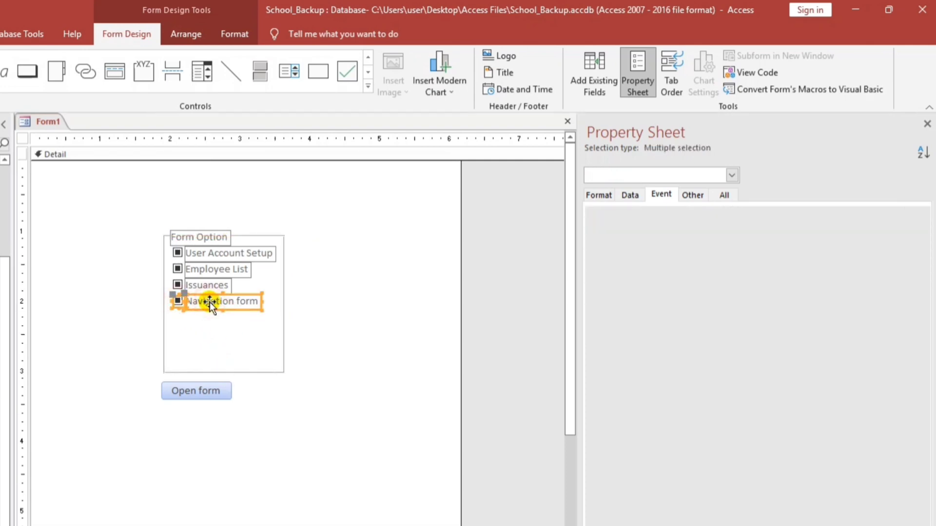
key(ctrl+c)
key(ctrl+v)
click(353, 313)
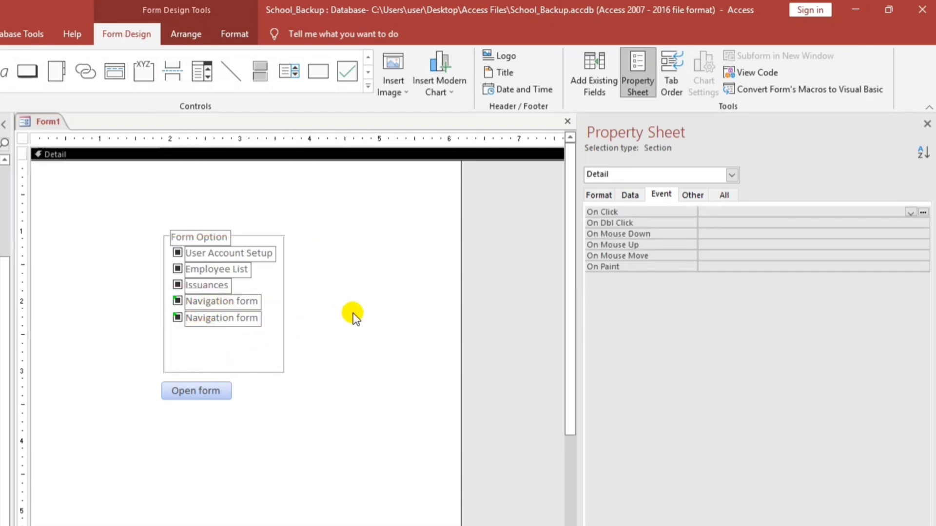
Examine the error options and the Option Value of the original Navigation form check box
click(177, 301)
mouse_move(162, 305)
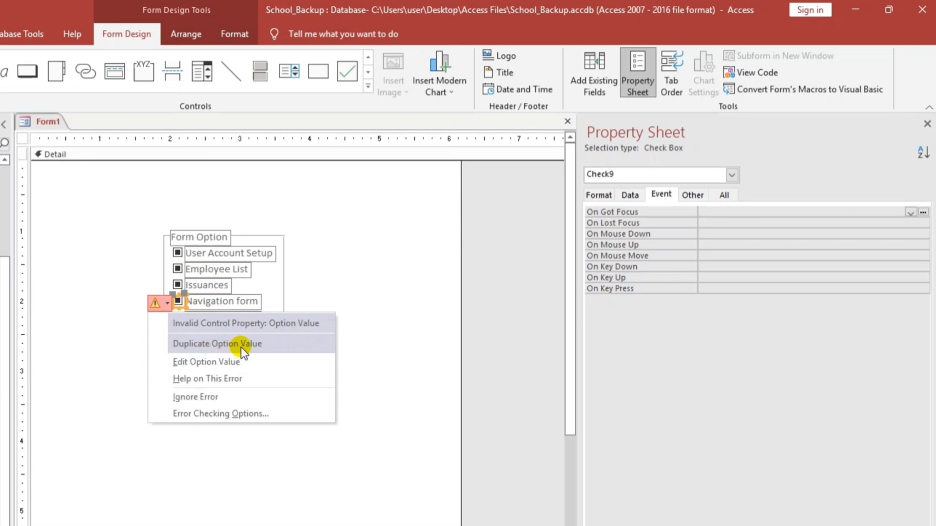
click(360, 335)
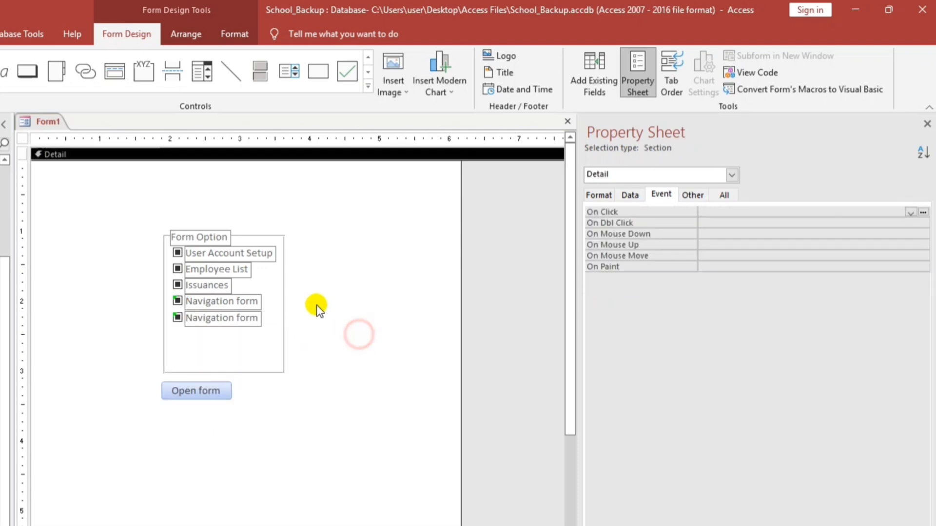
click(177, 301)
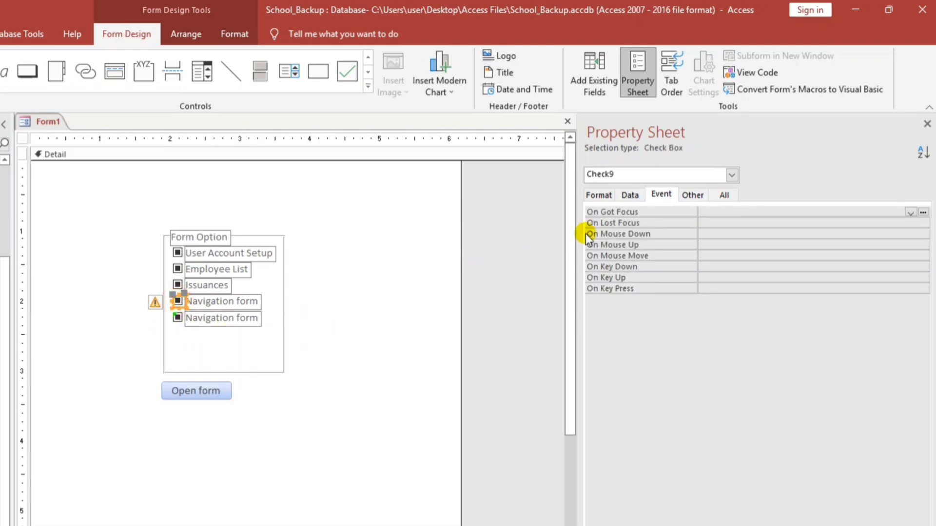
click(626, 195)
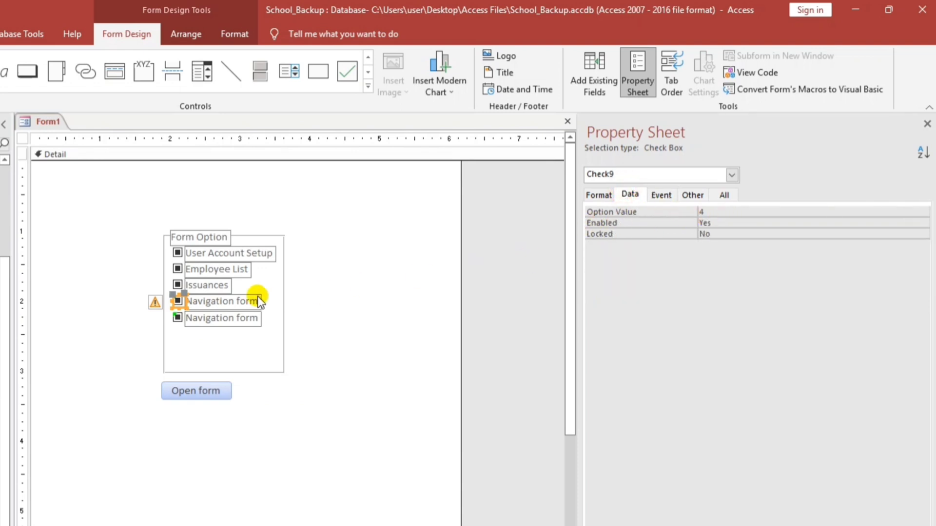
Change the Option Value of the duplicated lower Navigation form check box so it is unique within the option group
click(176, 320)
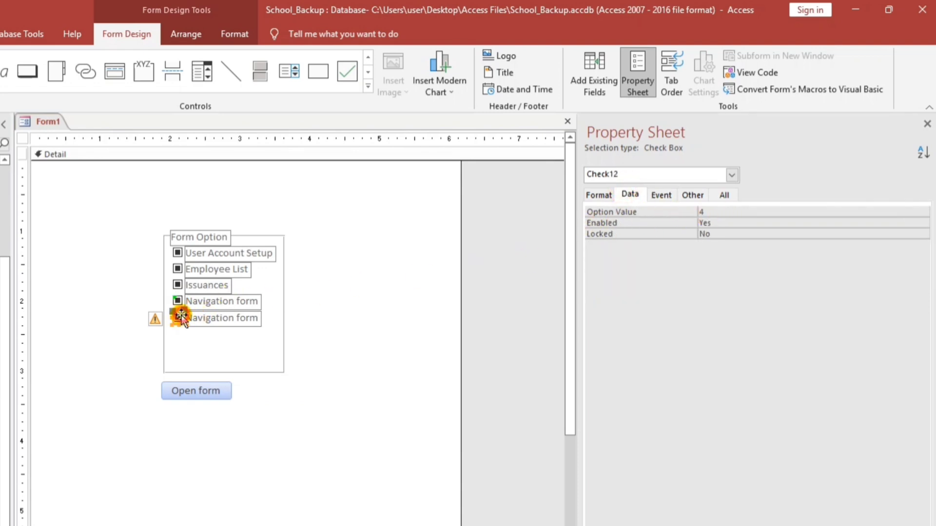
double_click(709, 211)
click(731, 234)
click(342, 317)
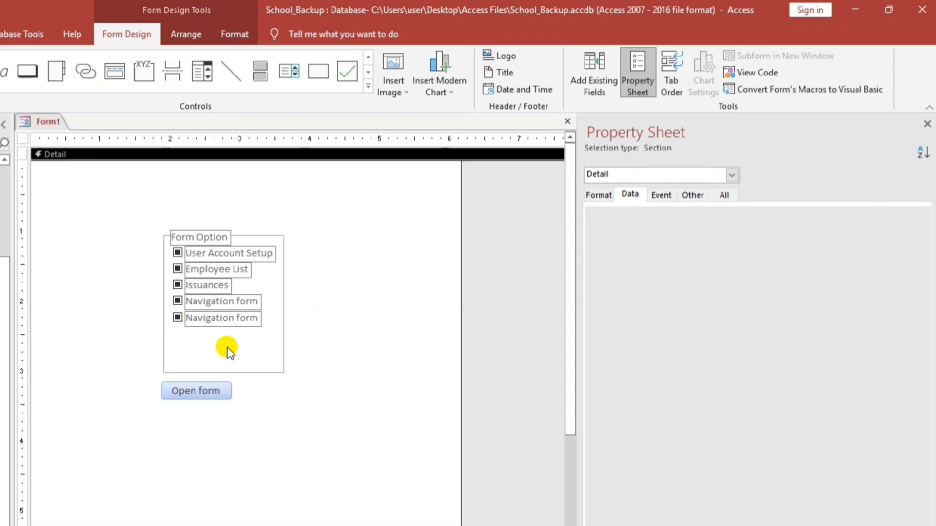
Rename the duplicated Navigation form label as Reports
double_click(213, 321)
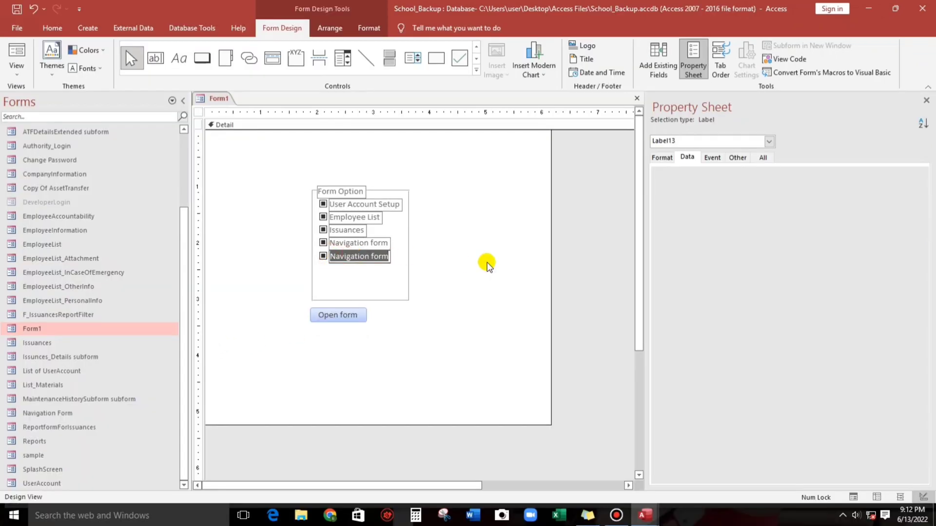
text(Re)
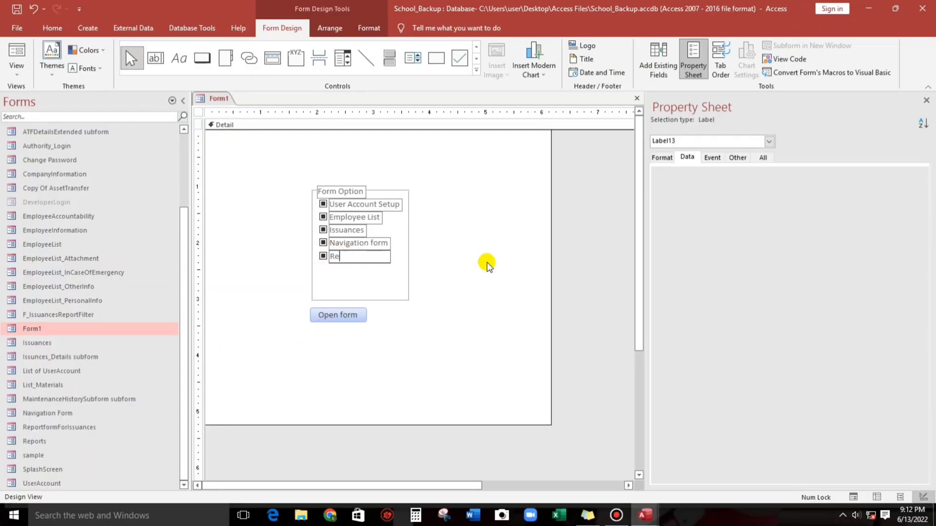
text(ports)
click(466, 310)
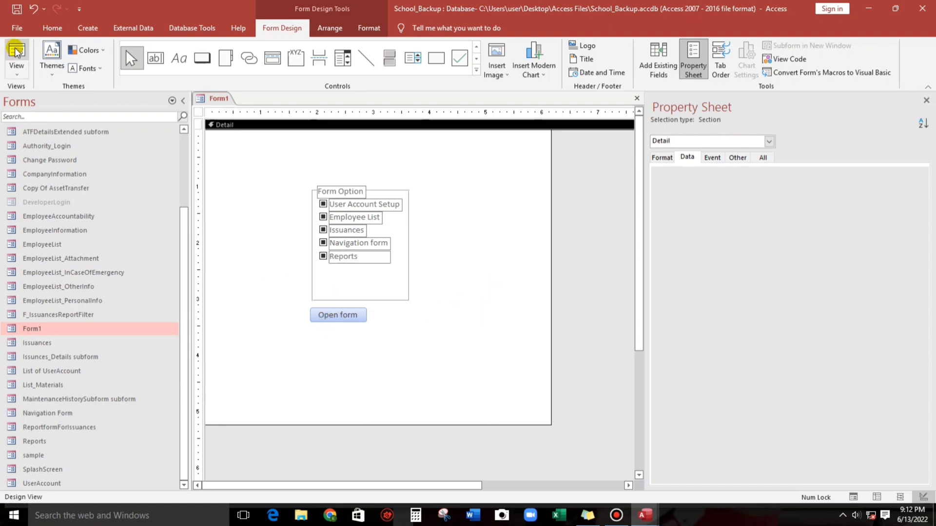
Switch Form1 to Form View and test the Open form button with the Reports option selected
click(16, 51)
click(321, 232)
click(330, 290)
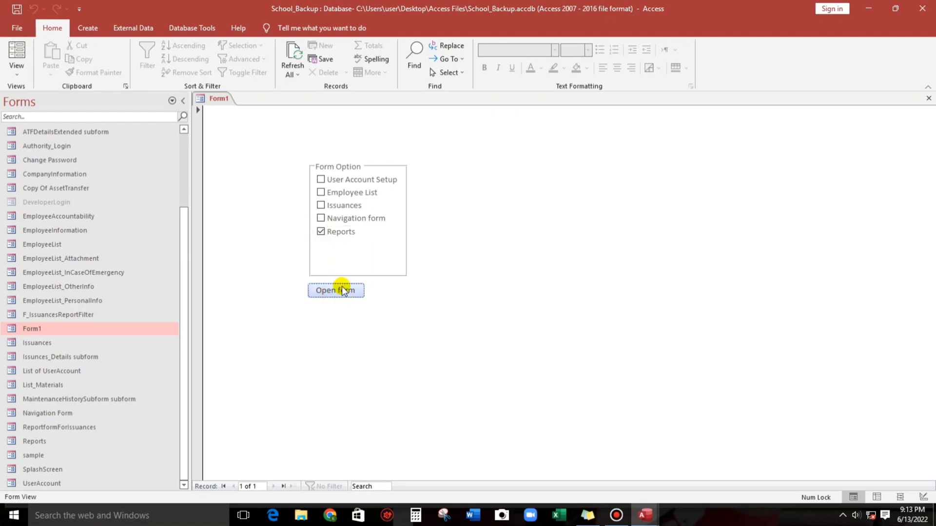
In the VBA editor, add an Else branch with DoCmd.OpenForm "Reports" after the Navigation Form branch in the button's click procedure
key(alt+F11)
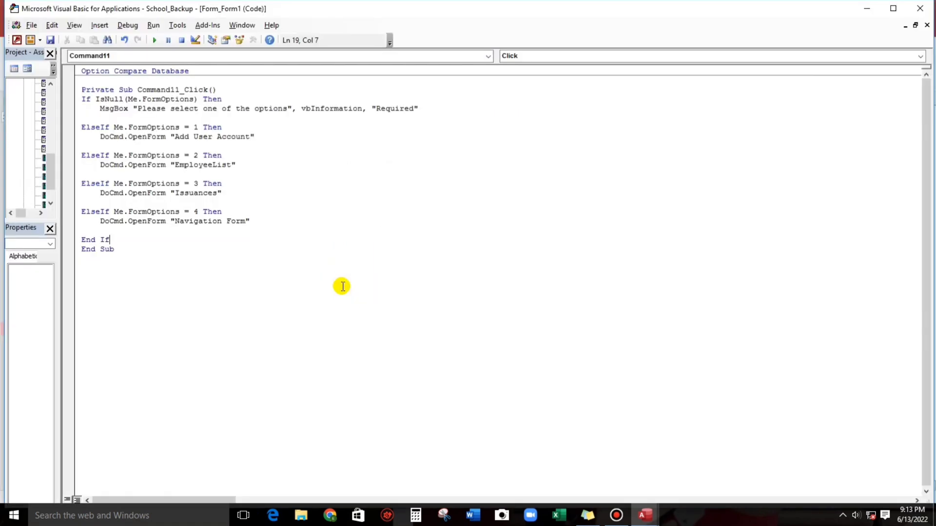
click(251, 221)
key(Return)
key(Return)
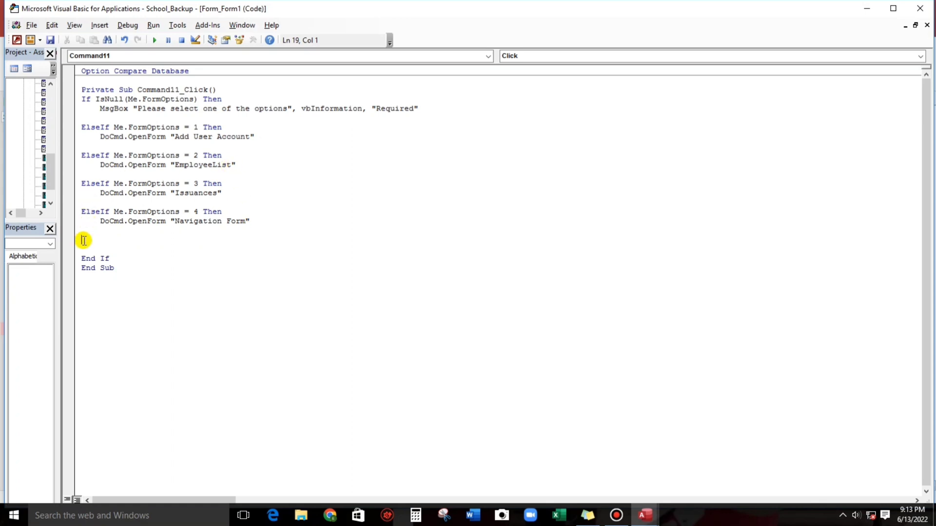
text(else)
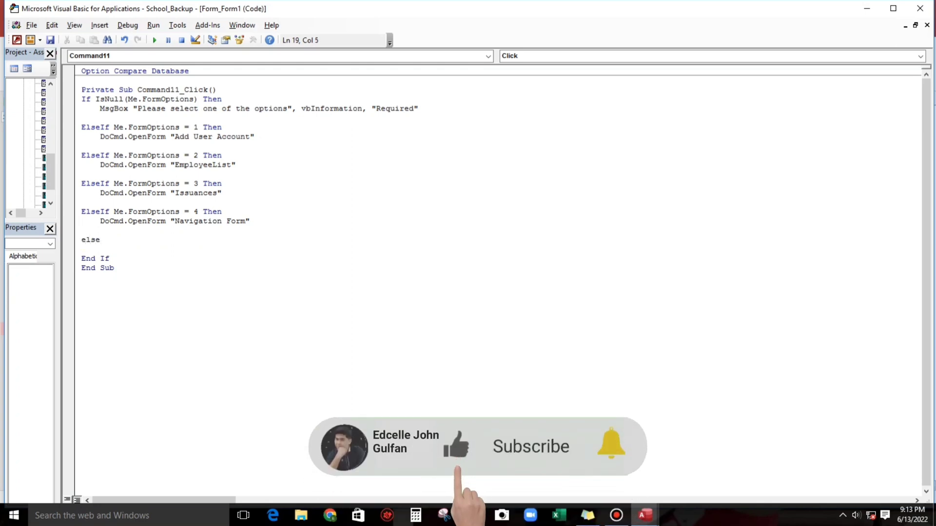
key(Return)
text(docmd.)
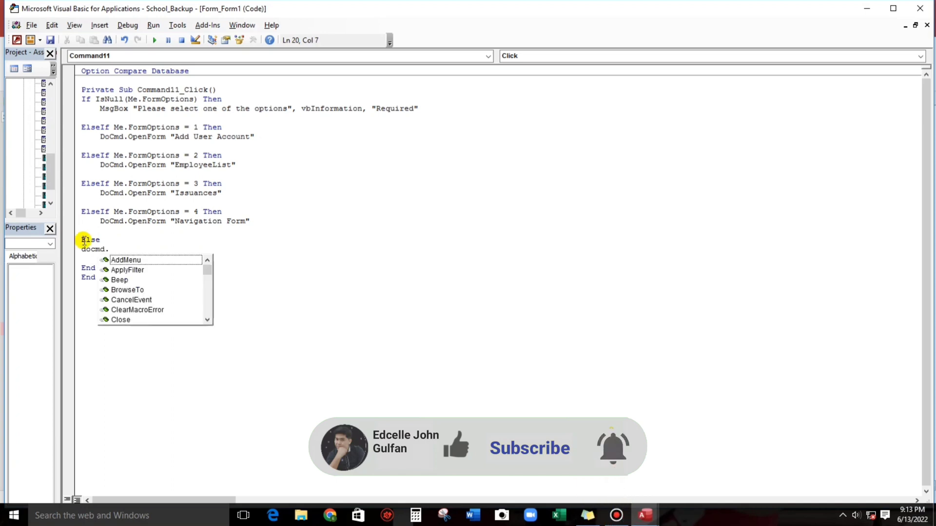
text(openf)
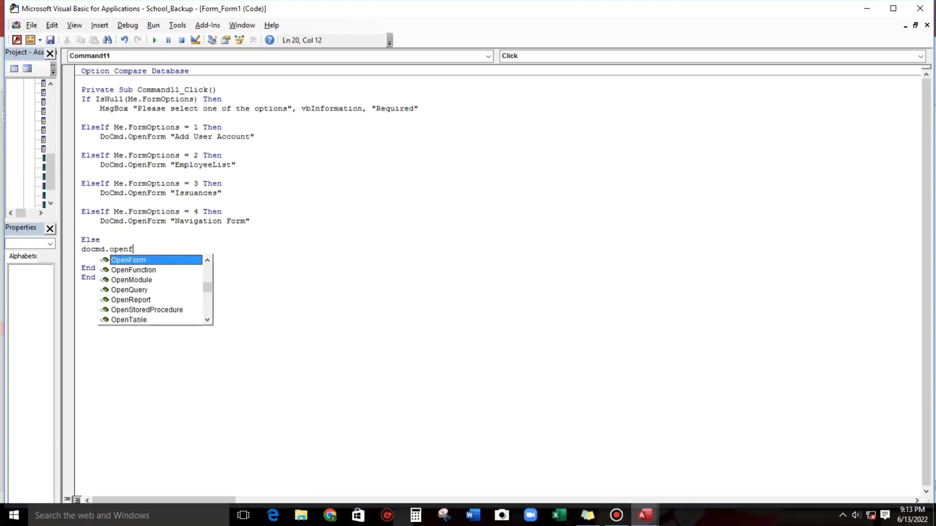
key(Tab)
text(")
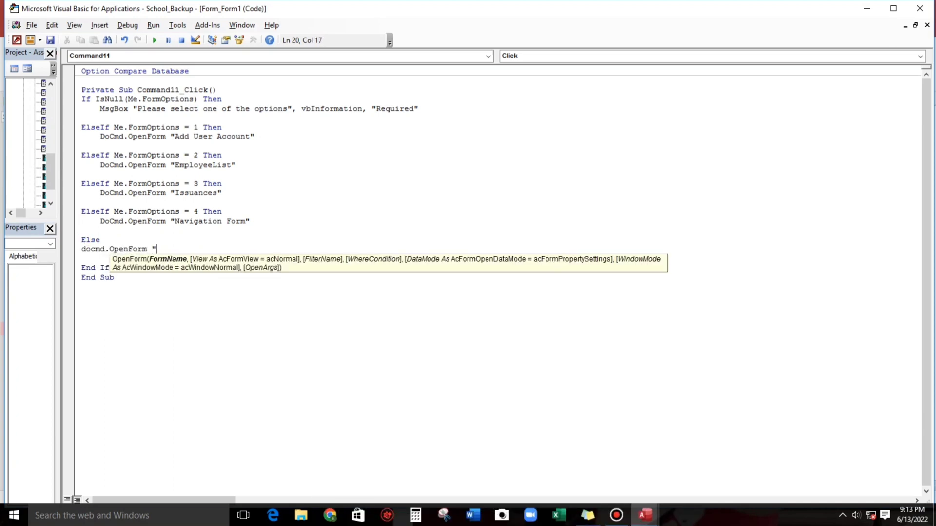
text(Report)
click(155, 297)
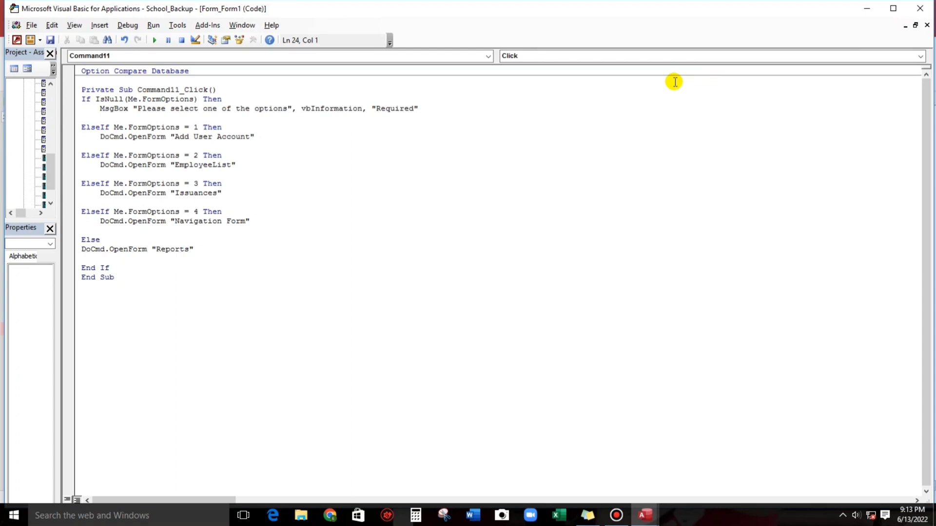
Return to the form, test the Open form button with Reports selected, and close the opened form
key(alt+F11)
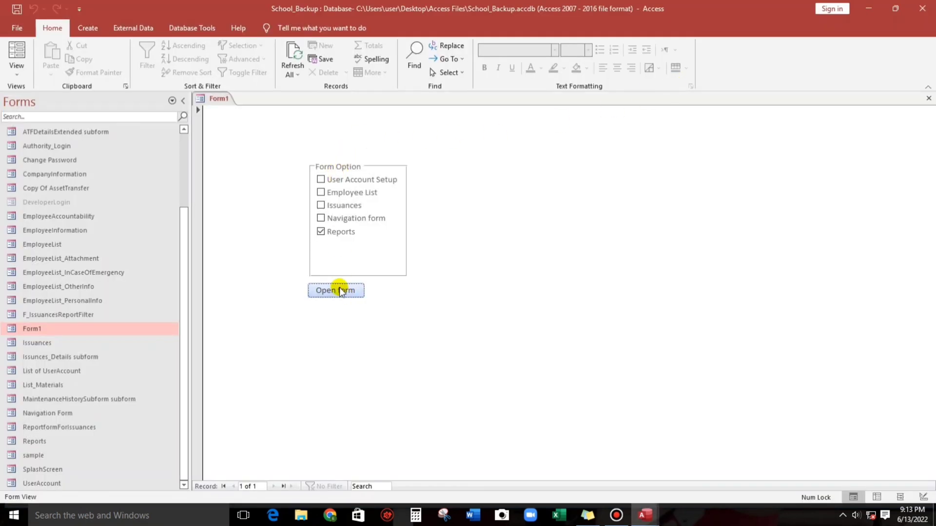
click(354, 298)
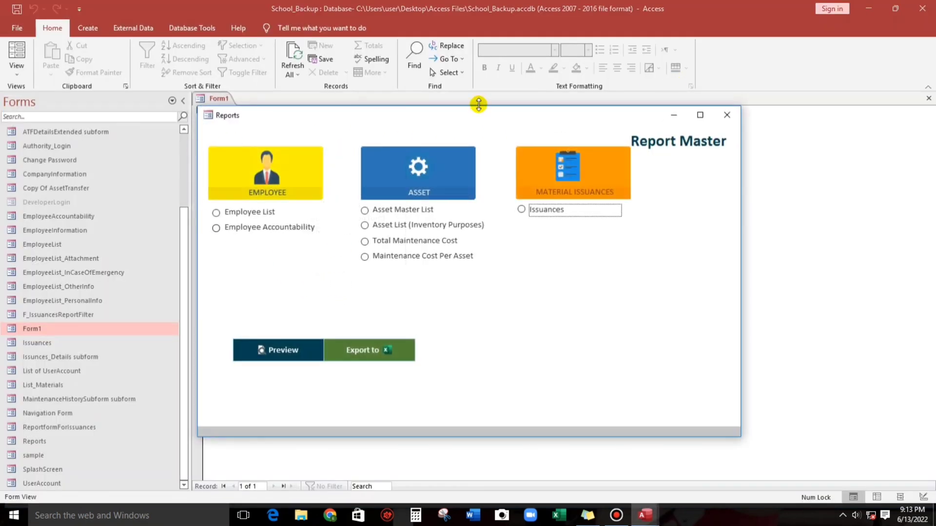
click(721, 120)
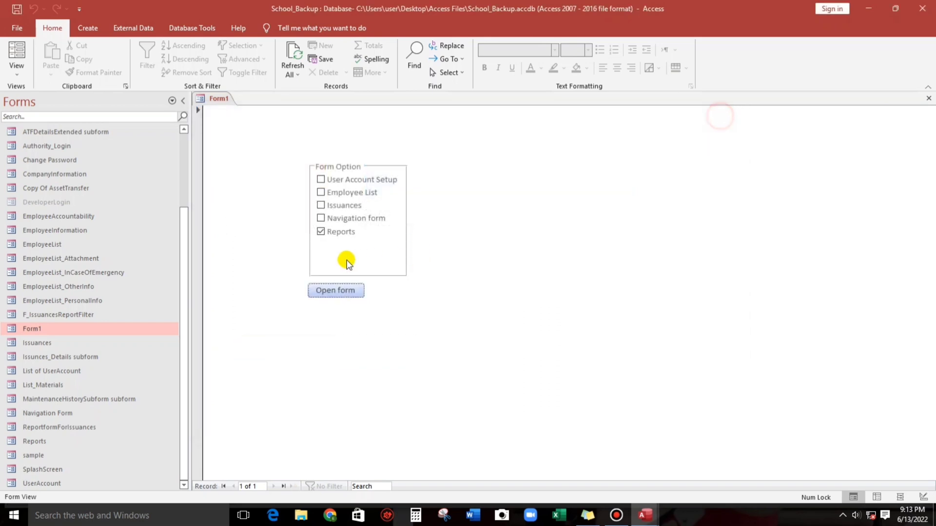
Test the Open form button with Issuances and again with Reports, closing each opened form
click(321, 205)
click(344, 292)
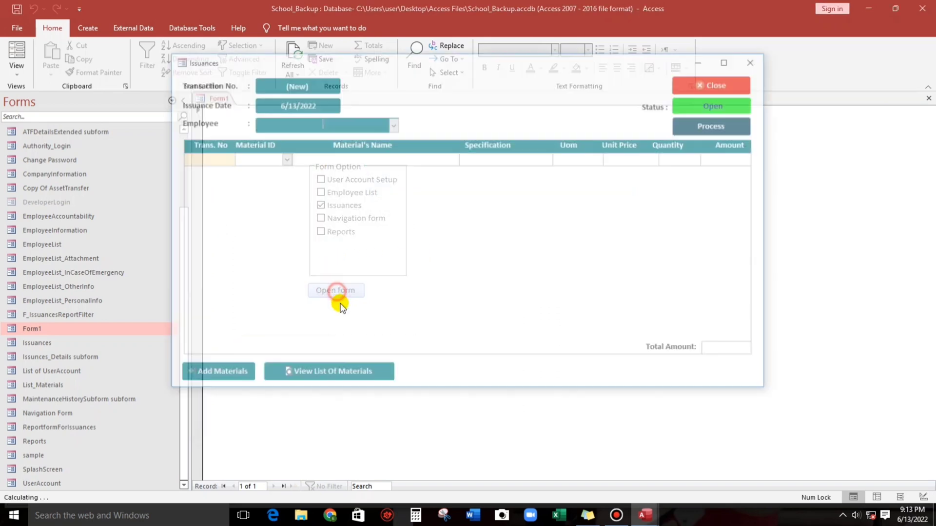
click(751, 60)
click(321, 232)
click(338, 291)
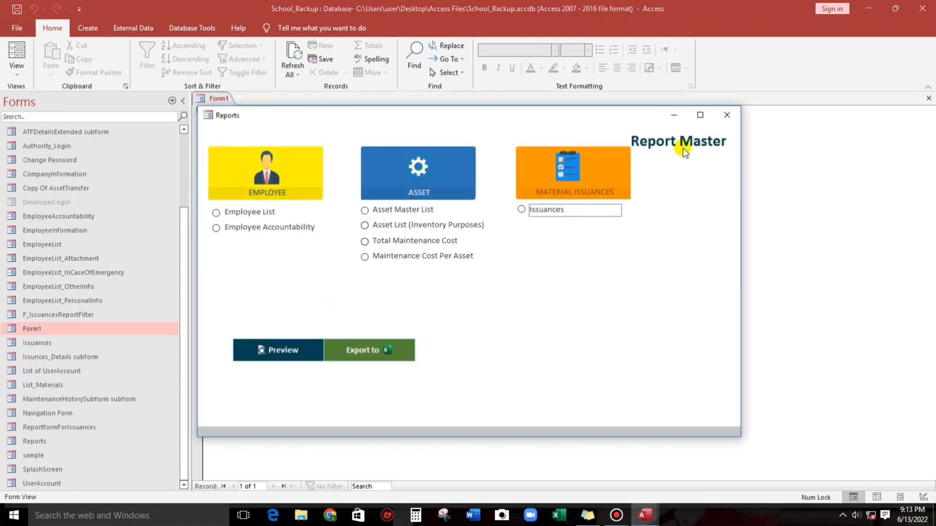
click(716, 120)
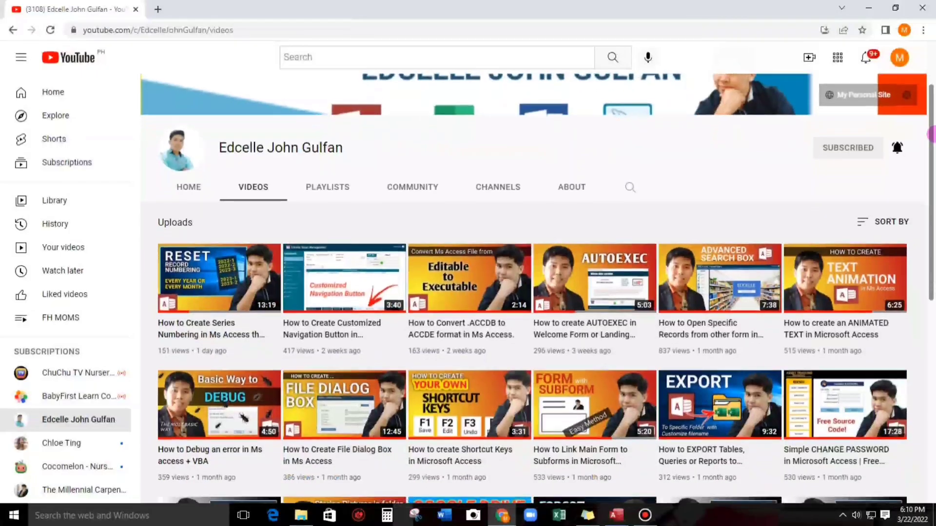
scroll(931, 203, down, 3)
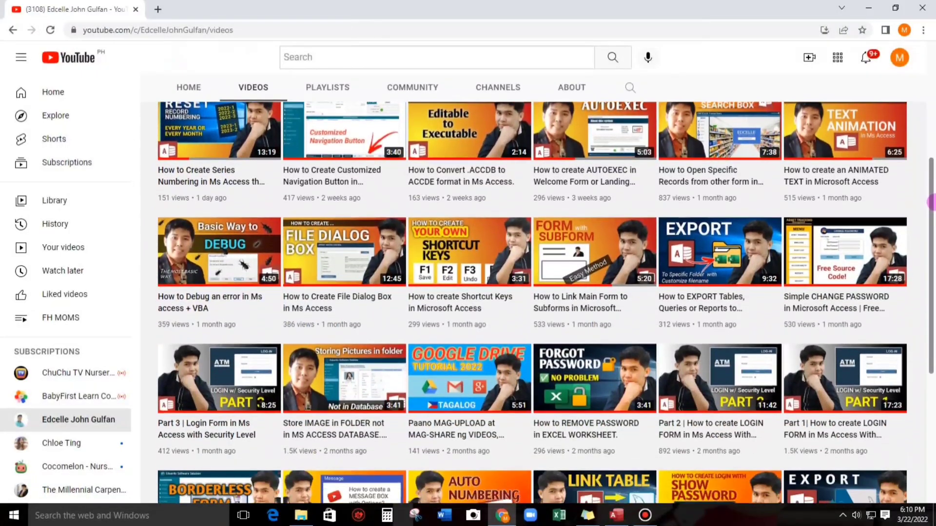
drag(931, 202, 930, 315)
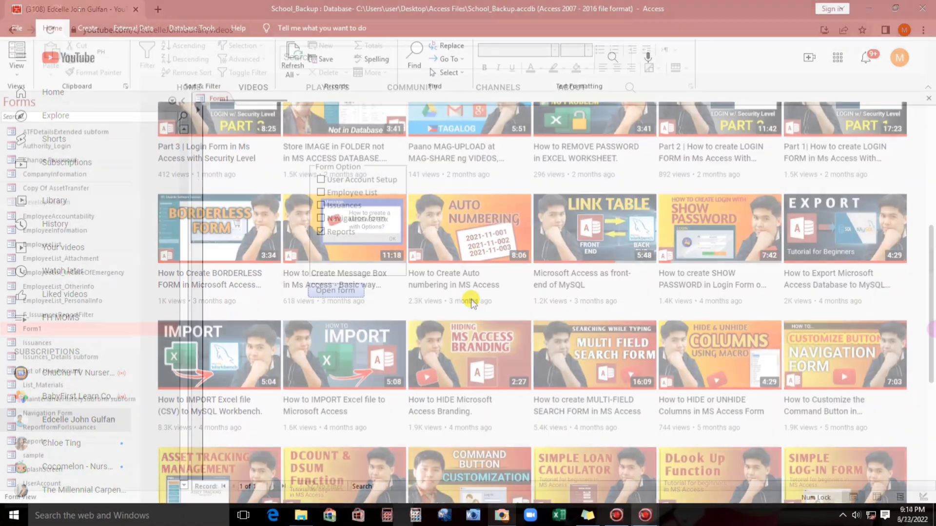